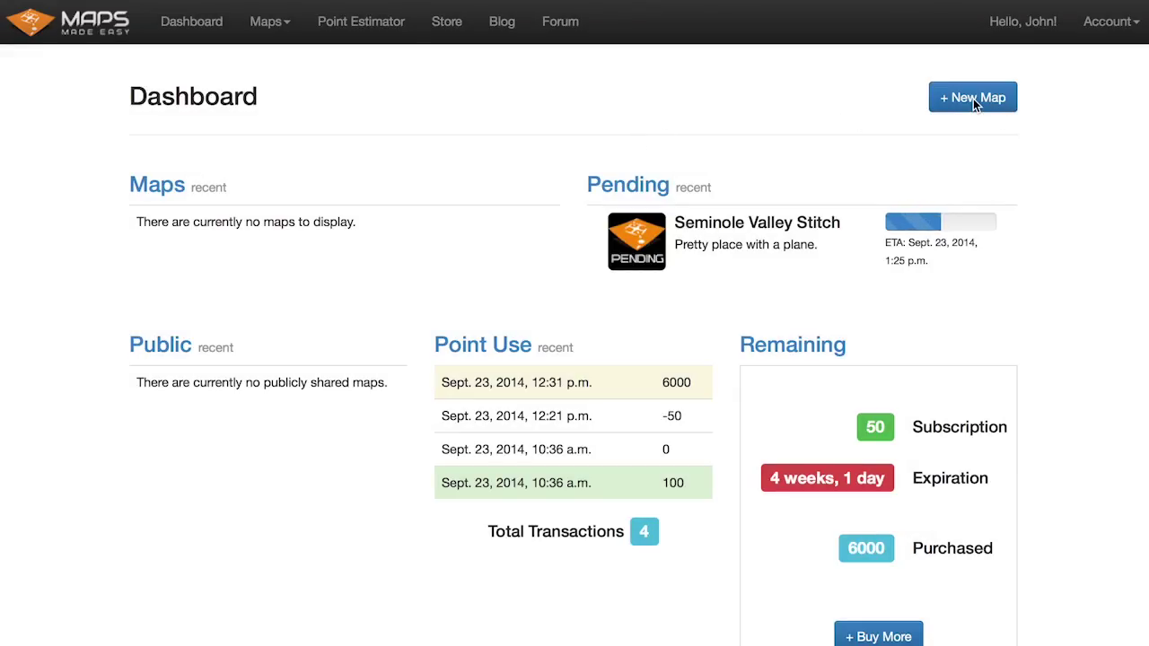
Start a new map from the Dashboard with + New Map to reach the map-type choices.
{"action": "scroll", "coordinate": [1023, 351], "scroll_direction": "down", "scroll_amount": 2}
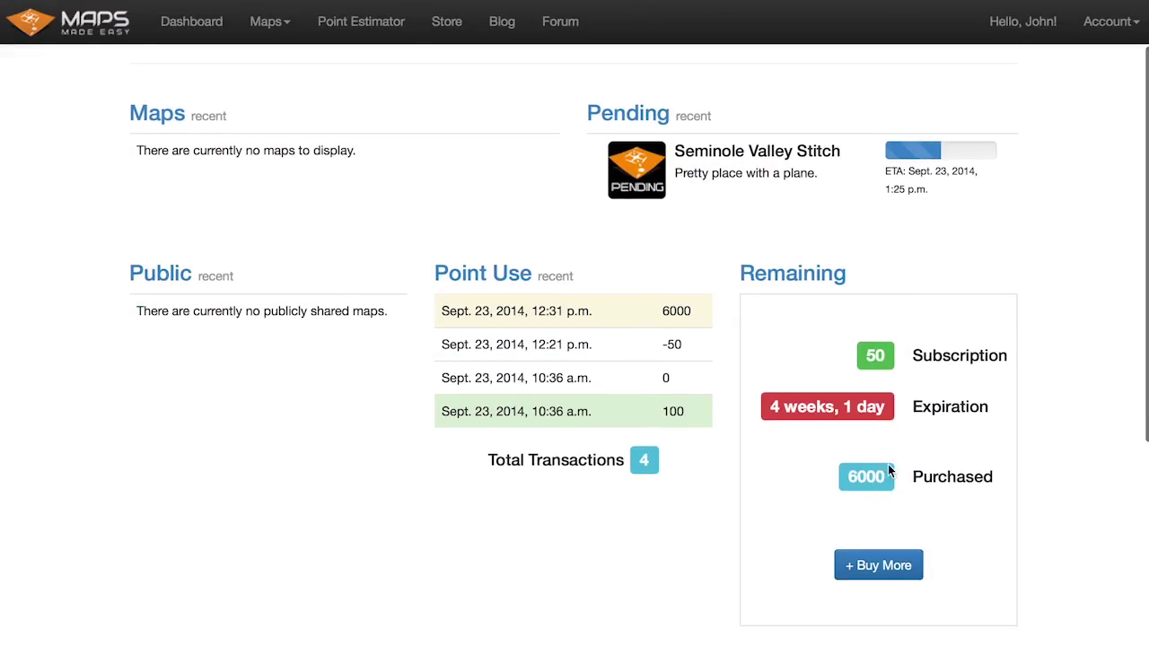
{"action": "scroll", "coordinate": [1077, 357], "scroll_direction": "up", "scroll_amount": 2}
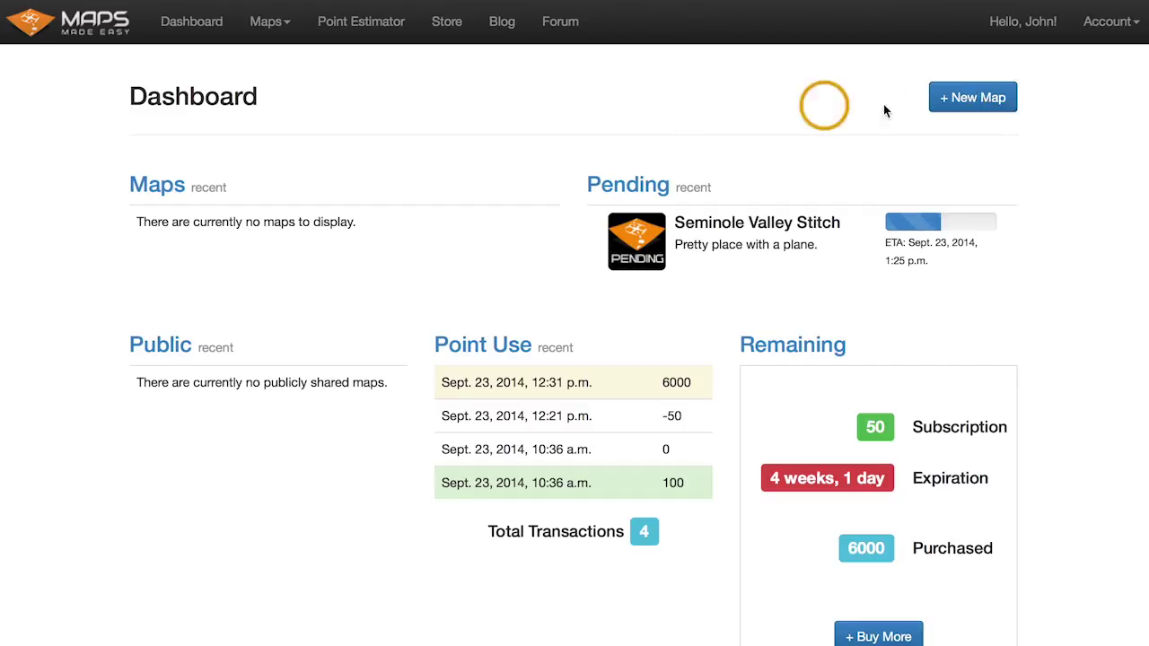
{"action": "left_click", "coordinate": [978, 99]}
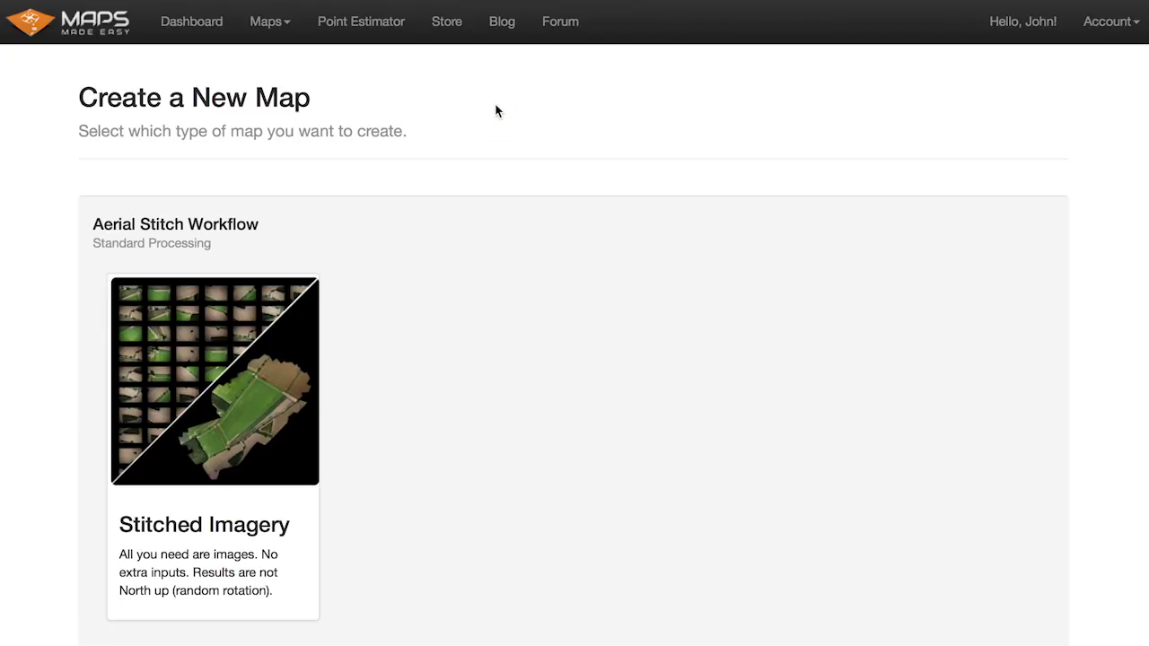
Choose the Georeferenced Map (w/GPS camera) card under Georeferenced Imagery Workflows.
{"action": "scroll", "coordinate": [495, 109], "scroll_direction": "down", "scroll_amount": 2}
{"action": "scroll", "coordinate": [495, 110], "scroll_direction": "down", "scroll_amount": 1}
{"action": "scroll", "coordinate": [496, 110], "scroll_direction": "up", "scroll_amount": 2}
{"action": "scroll", "coordinate": [496, 110], "scroll_direction": "down", "scroll_amount": 4}
{"action": "scroll", "coordinate": [495, 110], "scroll_direction": "down", "scroll_amount": 10}
{"action": "scroll", "coordinate": [495, 110], "scroll_direction": "down", "scroll_amount": 2}
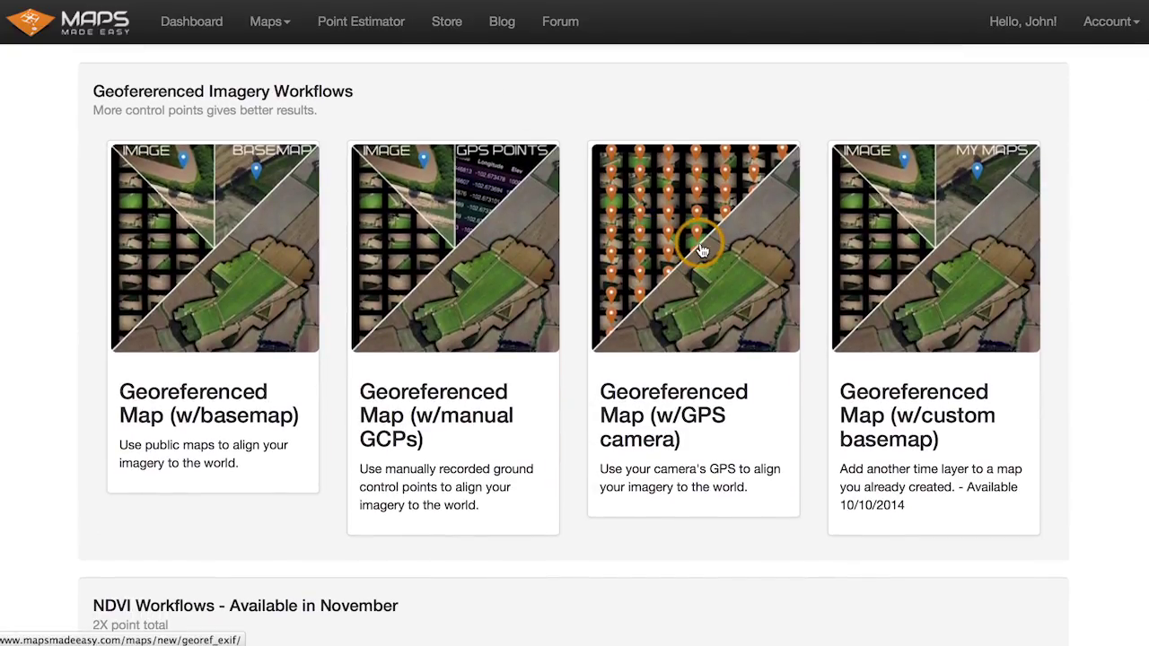
{"action": "left_click", "coordinate": [701, 250]}
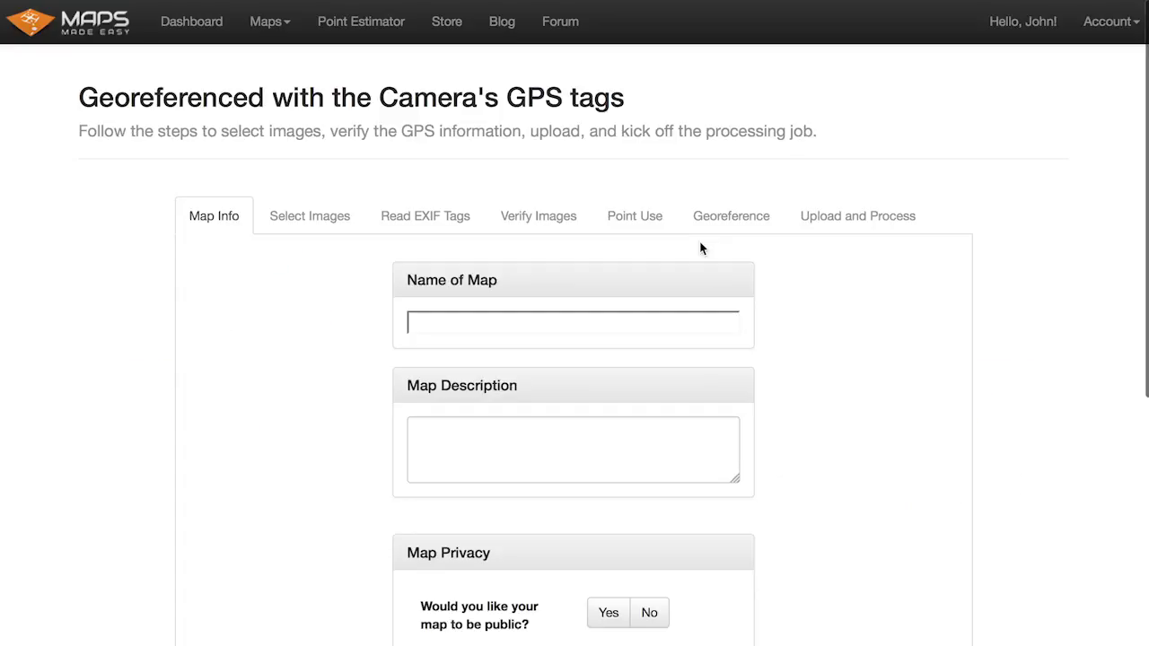
{"action": "left_click", "coordinate": [551, 314]}
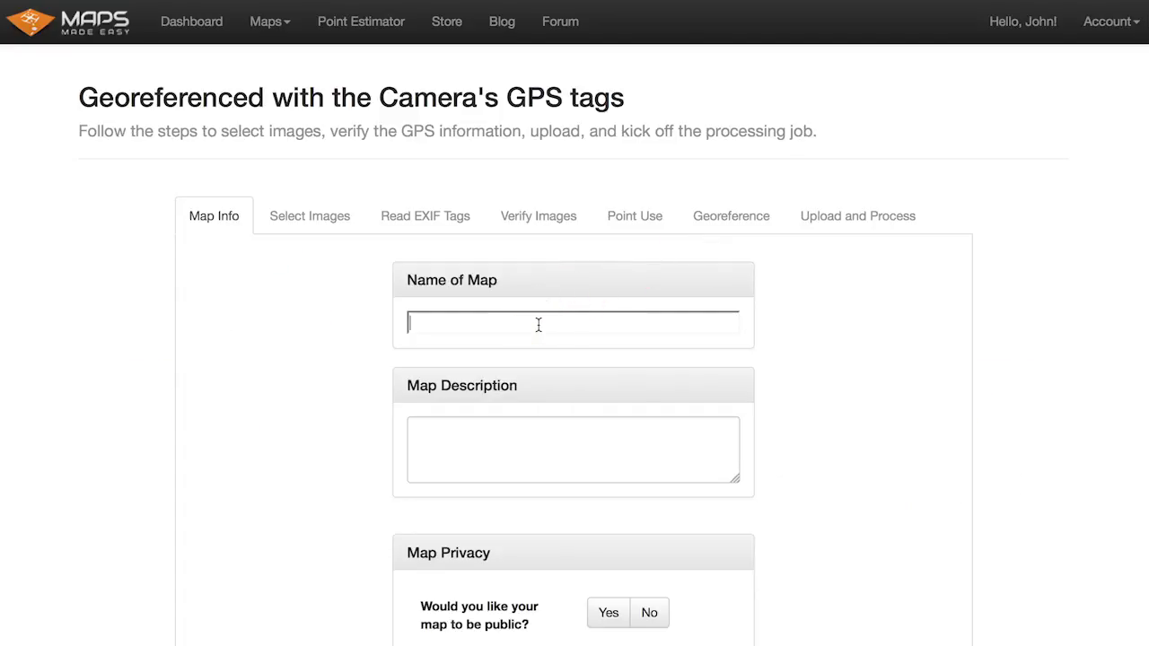
Name the map 'Seminole Valley EXIF Ref' and describe it as 'Pretty place a plane, but with EXIF tags!'.
{"action": "type", "text": "Semino"}
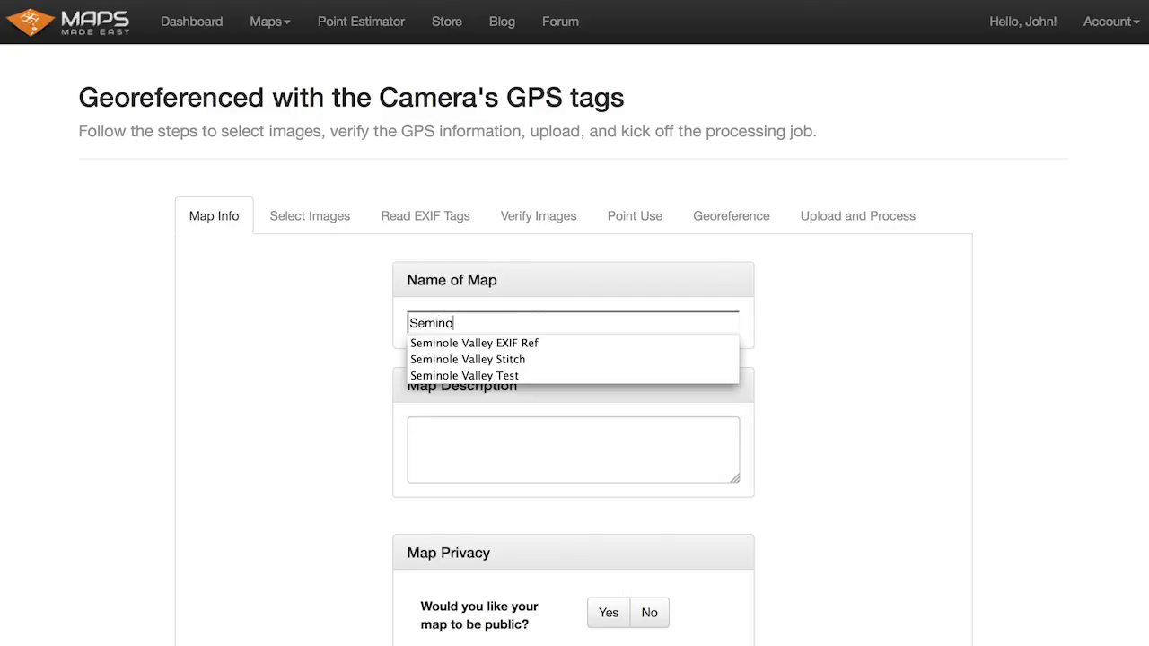
{"action": "type", "text": "le Valley"}
{"action": "key", "text": "Down"}
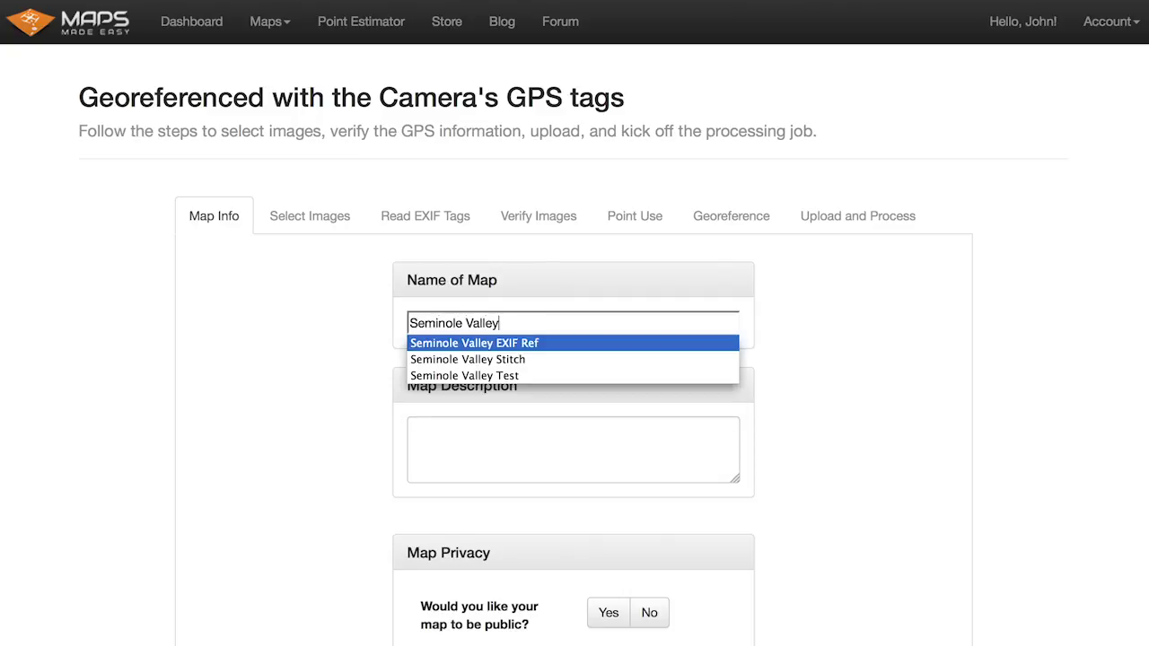
{"action": "key", "text": "Return"}
{"action": "left_click", "coordinate": [543, 446]}
{"action": "type", "text": "Precis"}
{"action": "key", "text": "BackSpace"}
{"action": "key", "text": "BackSpace"}
{"action": "key", "text": "BackSpace"}
{"action": "key", "text": "BackSpace"}
{"action": "type", "text": "etty "}
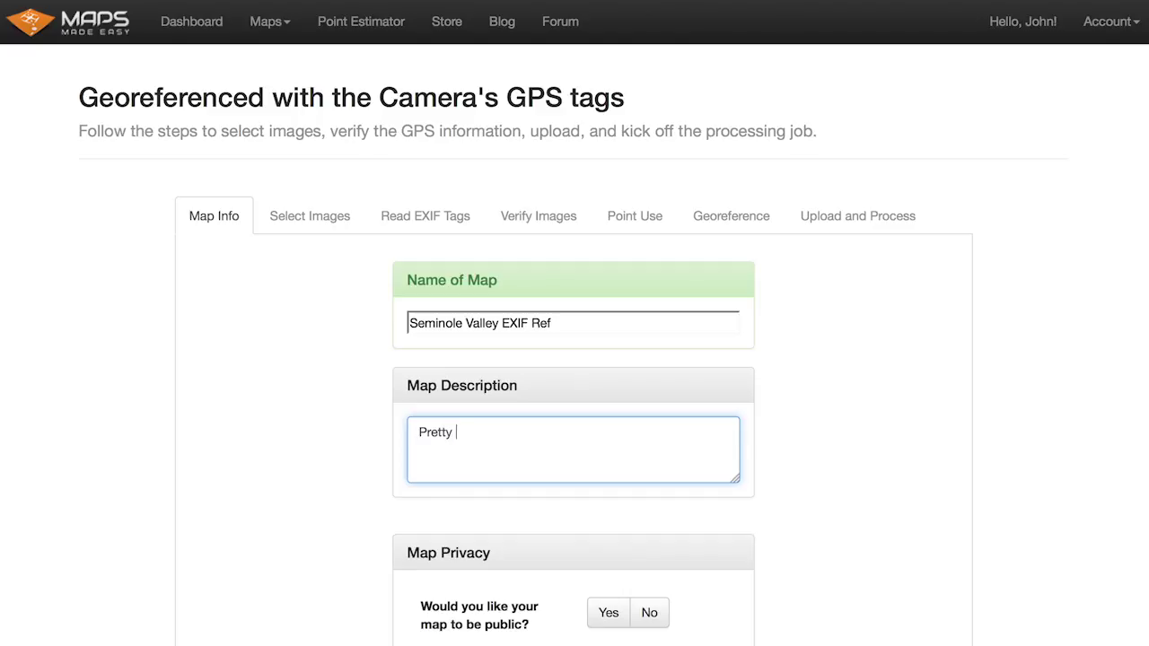
{"action": "type", "text": "place a plane, but with"}
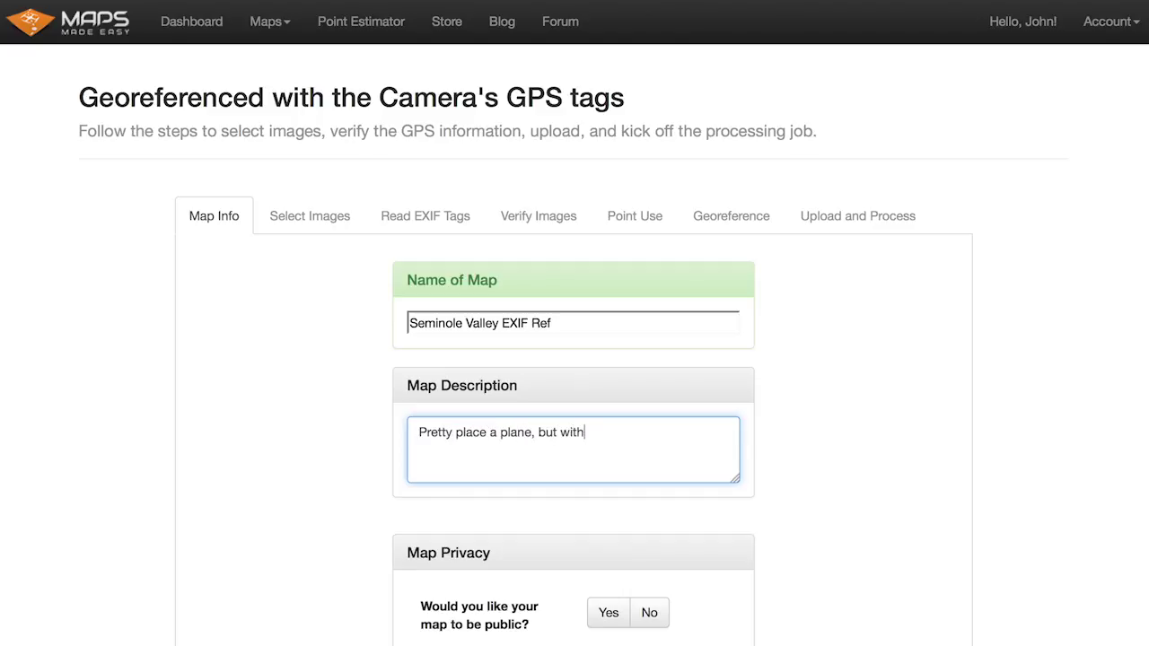
{"action": "type", "text": " EXIF tags!"}
Make the map public and continue to the Select Images step.
{"action": "left_click", "coordinate": [614, 610]}
{"action": "scroll", "coordinate": [889, 526], "scroll_direction": "down", "scroll_amount": 1}
{"action": "scroll", "coordinate": [888, 526], "scroll_direction": "down", "scroll_amount": 3}
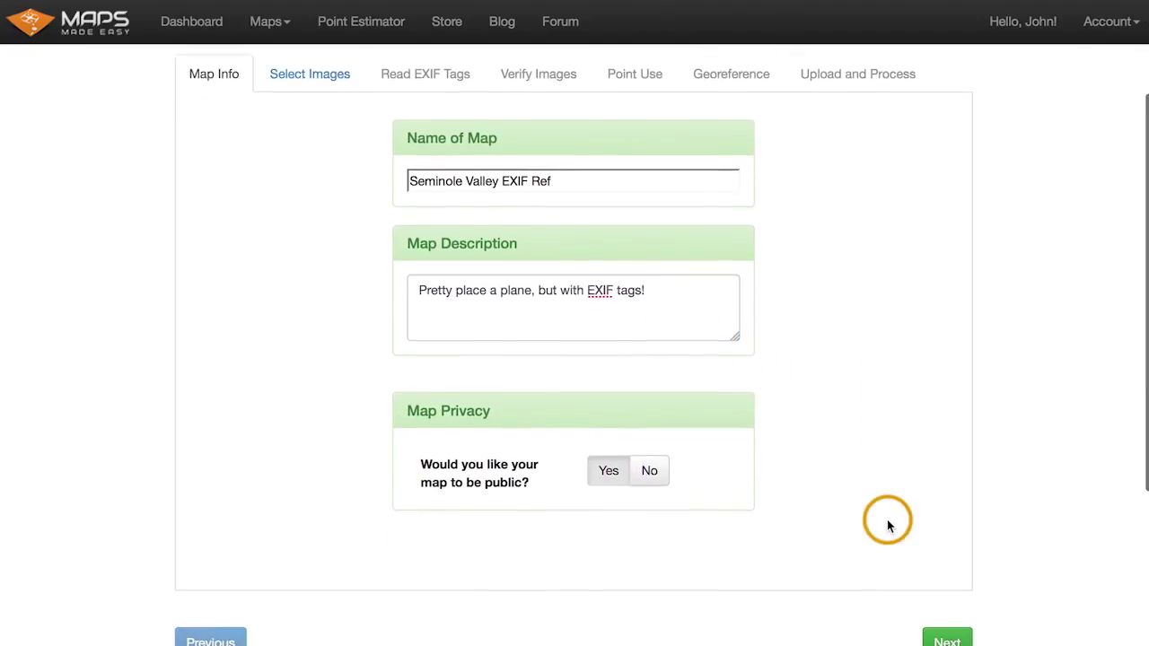
{"action": "left_click", "coordinate": [970, 632]}
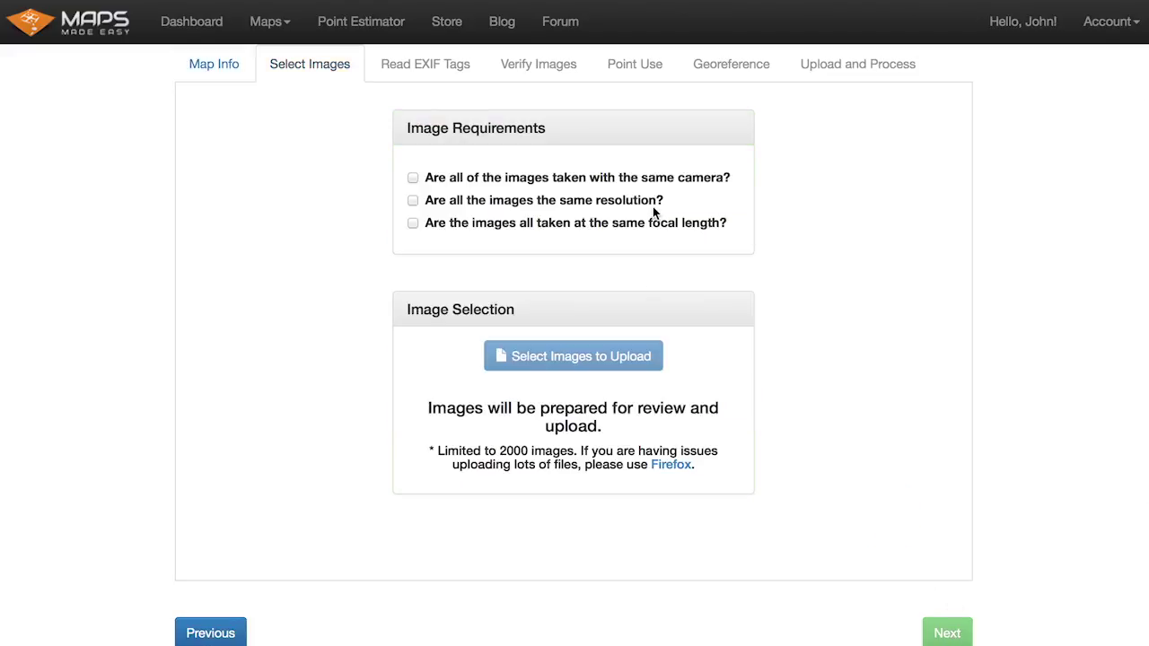
Confirm same camera, same resolution and same focal length, then bring up the photo chooser.
{"action": "left_click", "coordinate": [537, 178]}
{"action": "left_click", "coordinate": [489, 201]}
{"action": "left_click", "coordinate": [477, 224]}
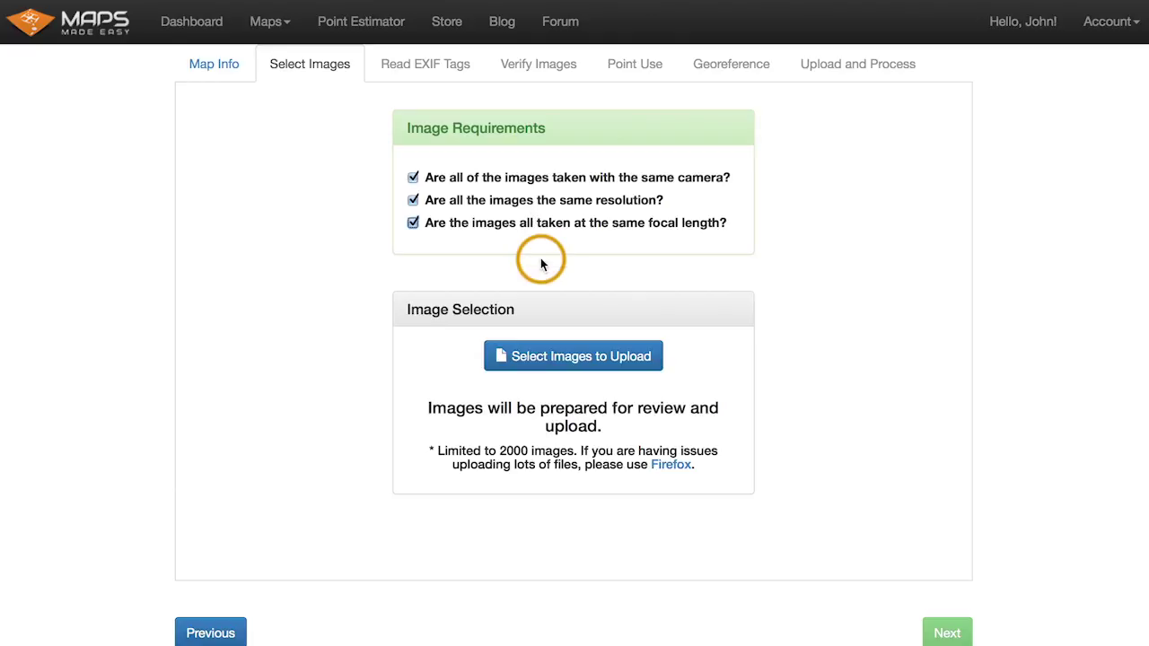
{"action": "left_click", "coordinate": [554, 347]}
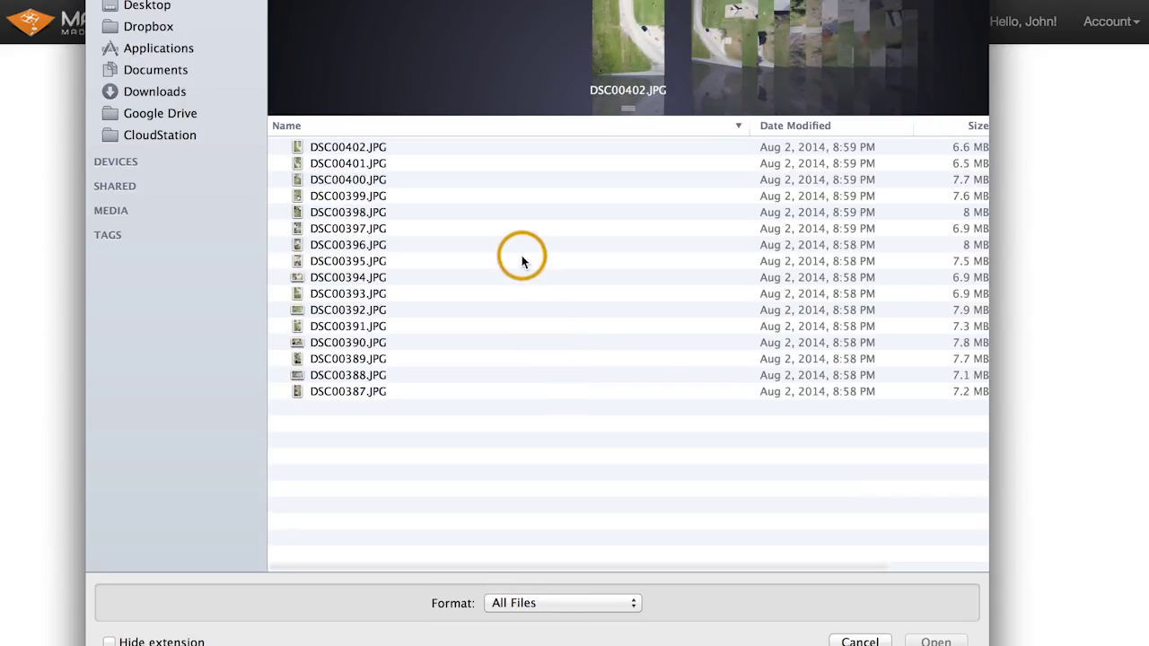
Preview DSC00397.JPG, then select all 16 photos DSC00387–DSC00402.JPG and open them.
{"action": "scroll", "coordinate": [599, 87], "scroll_direction": "right", "scroll_amount": 5}
{"action": "left_click", "coordinate": [599, 86]}
{"action": "left_click_drag", "start_coordinate": [616, 108], "coordinate": [612, 247]}
{"action": "scroll", "coordinate": [479, 147], "scroll_direction": "left", "scroll_amount": 5}
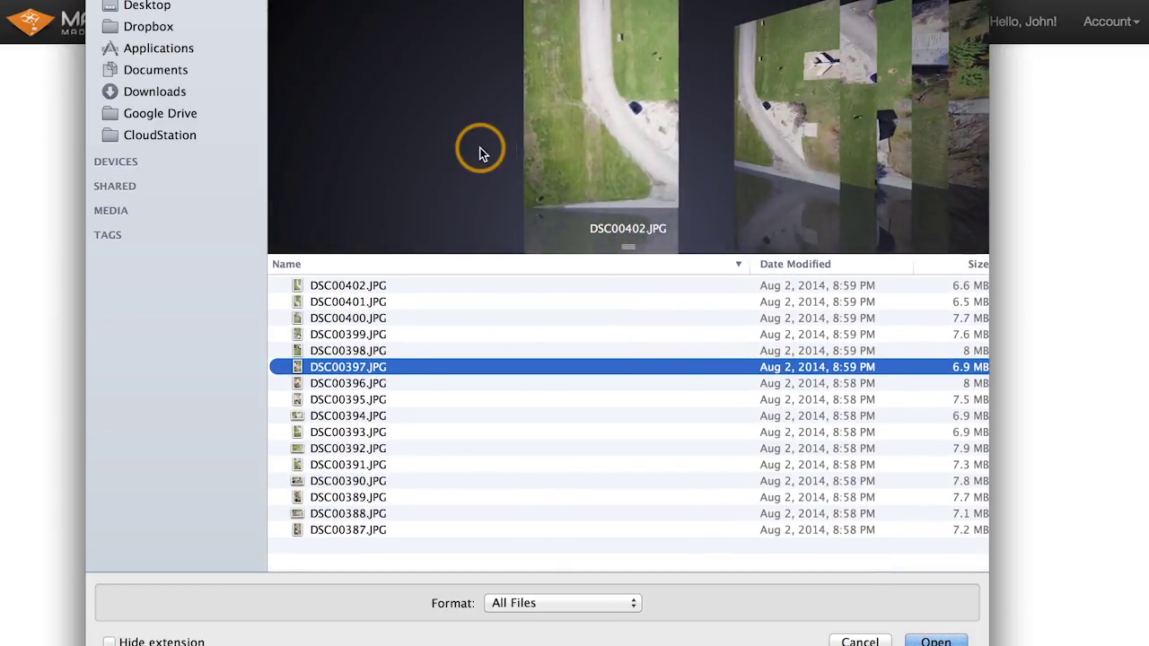
{"action": "scroll", "coordinate": [479, 147], "scroll_direction": "right", "scroll_amount": 6}
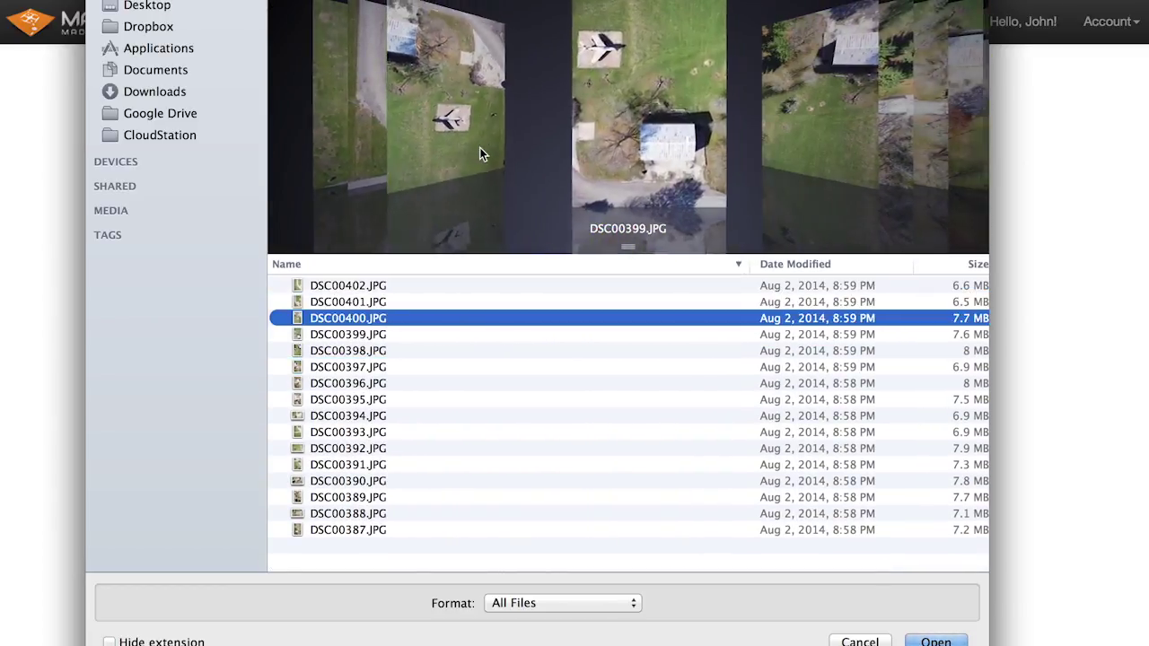
{"action": "scroll", "coordinate": [479, 147], "scroll_direction": "right", "scroll_amount": 10}
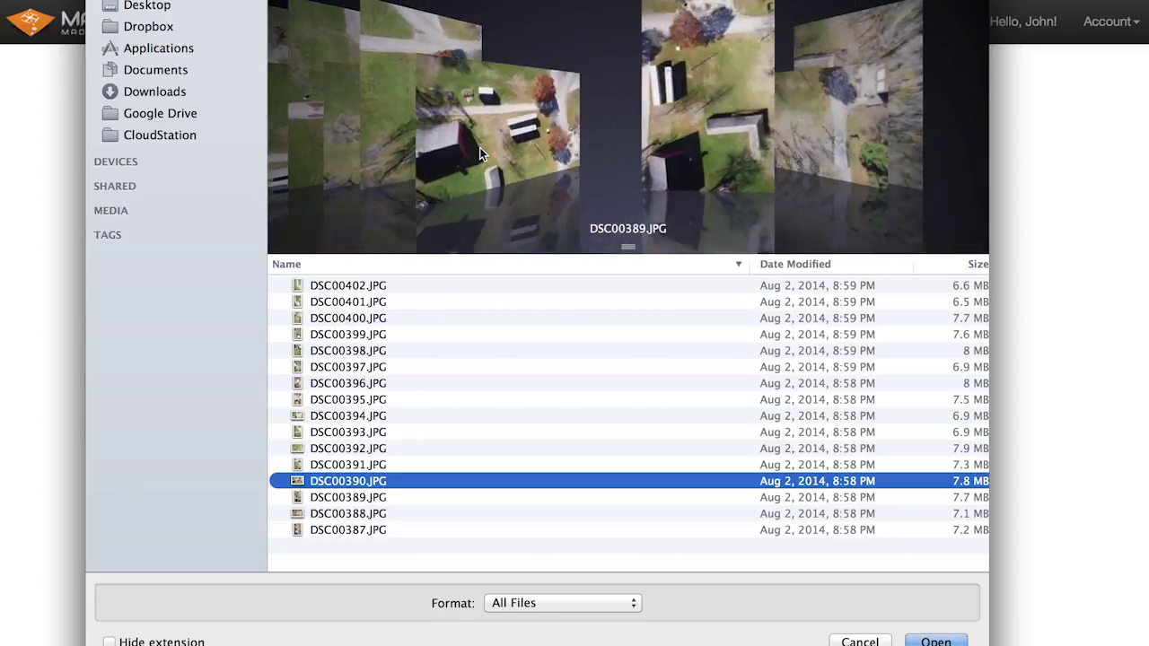
{"action": "scroll", "coordinate": [479, 148], "scroll_direction": "left", "scroll_amount": 2}
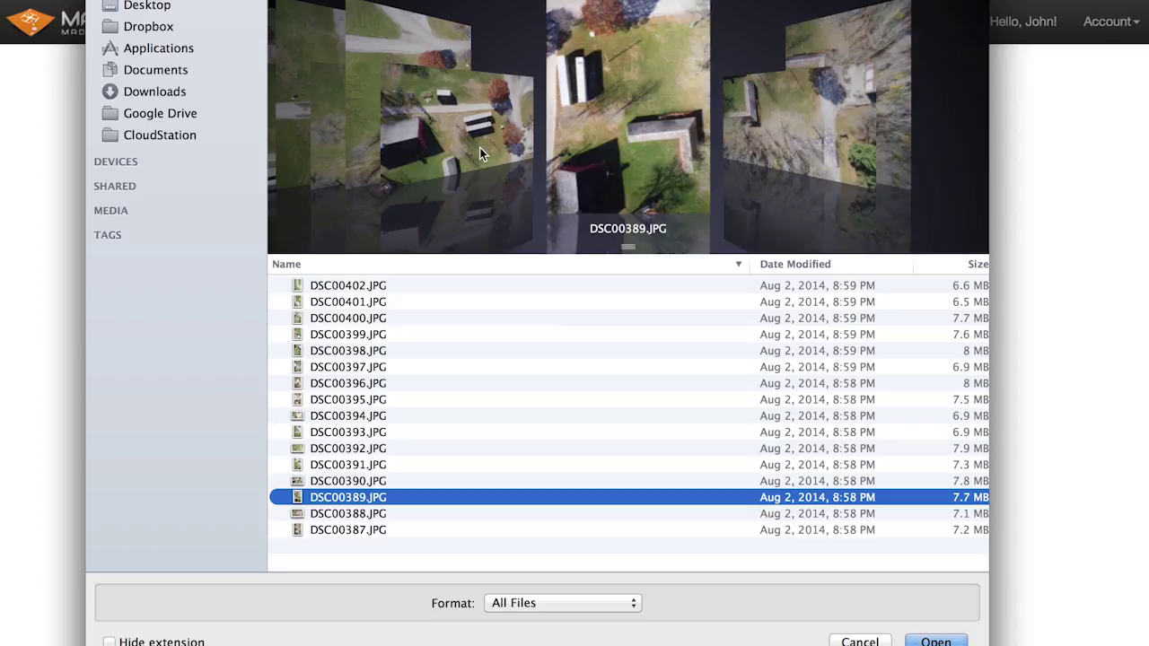
{"action": "key", "text": "super+a"}
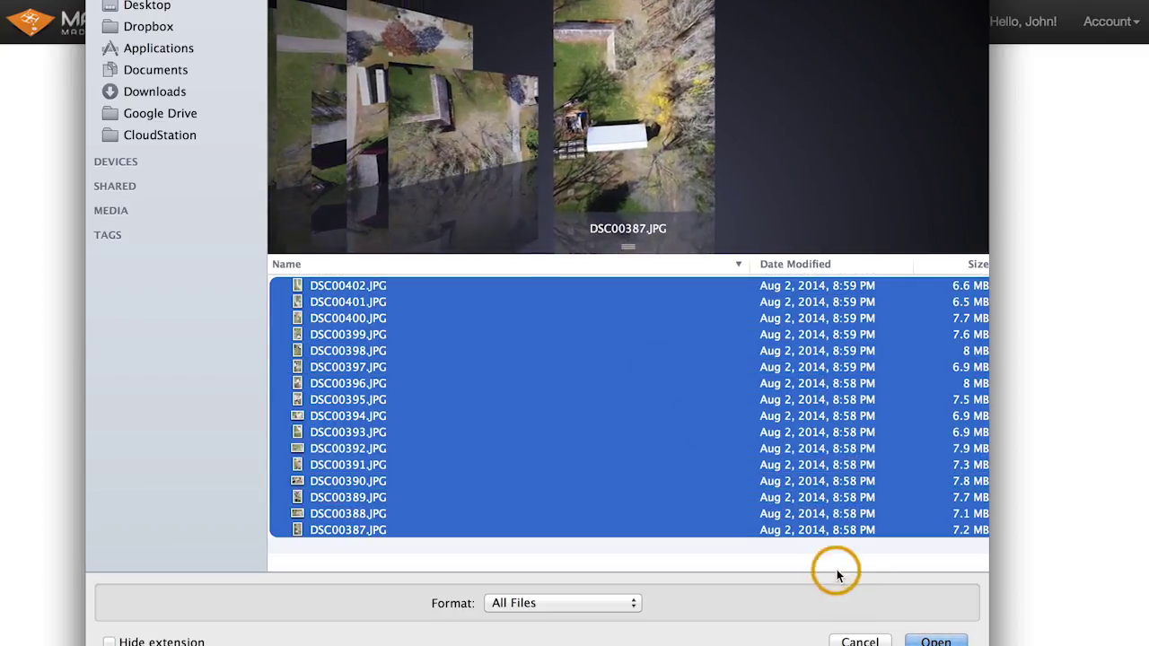
{"action": "left_click", "coordinate": [941, 640]}
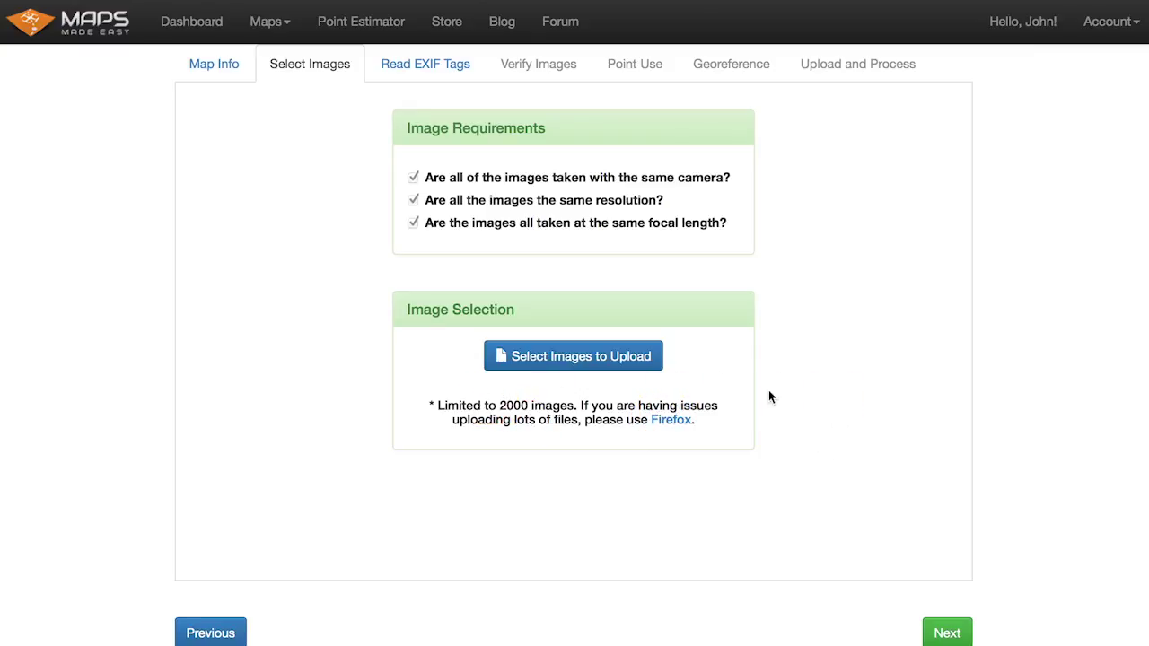
Move to the EXIF step and load DSC00399.JPG as the sample photo.
{"action": "left_click", "coordinate": [940, 633]}
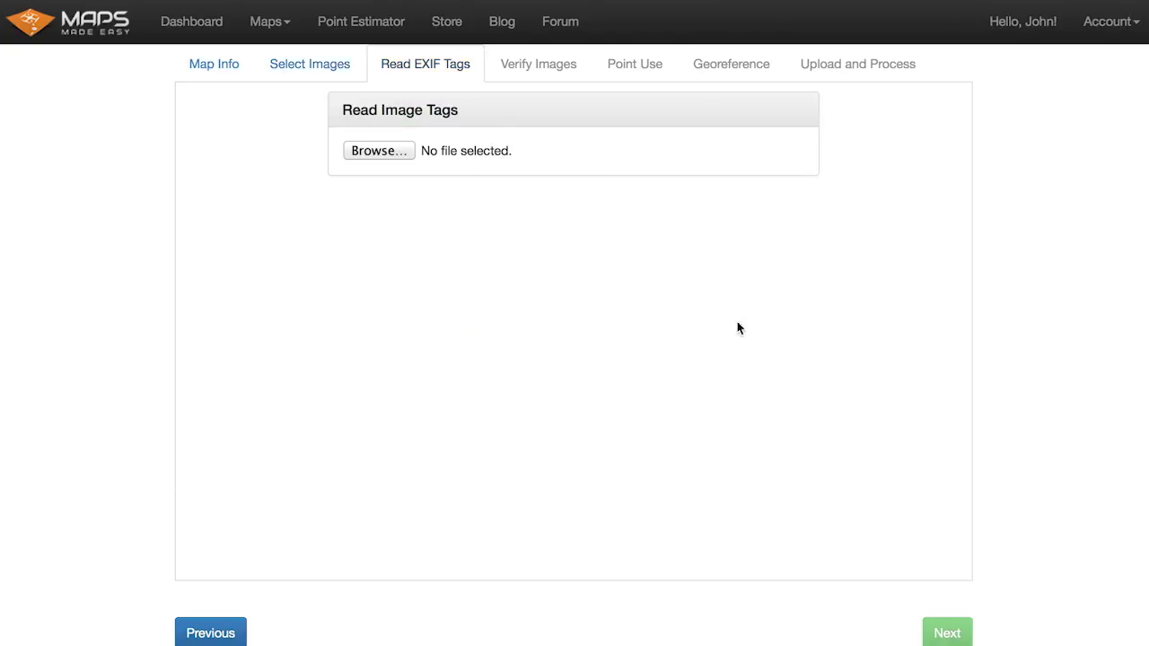
{"action": "left_click", "coordinate": [379, 151]}
{"action": "left_click", "coordinate": [335, 334]}
{"action": "double_click", "coordinate": [334, 338]}
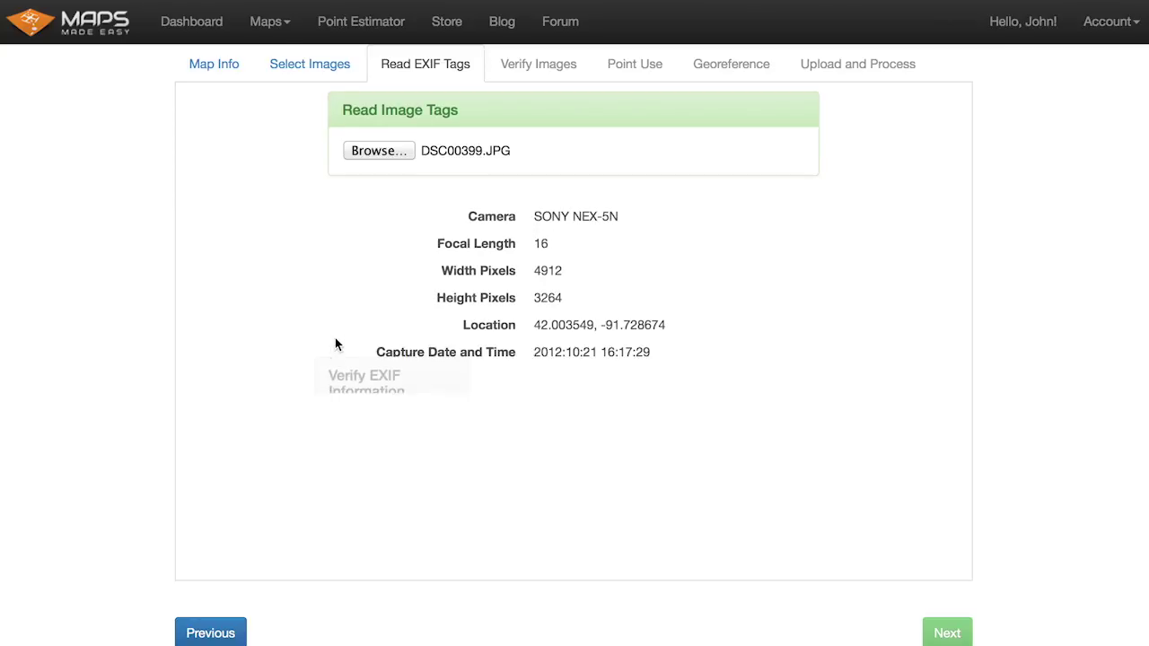
Review the 4912 width and location EXIF values, agree the resolution is correct, and continue.
{"action": "mouse_move", "coordinate": [576, 133]}
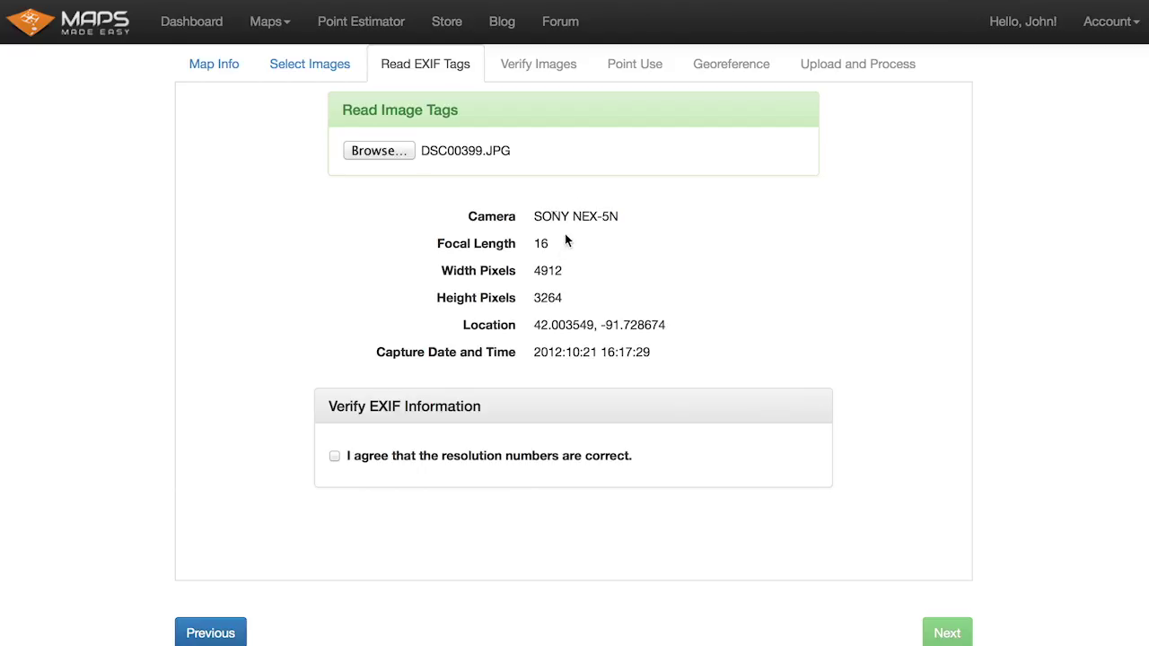
{"action": "double_click", "coordinate": [547, 270]}
{"action": "left_click", "coordinate": [543, 293]}
{"action": "left_click_drag", "start_coordinate": [533, 325], "coordinate": [672, 337]}
{"action": "left_click", "coordinate": [684, 336]}
{"action": "left_click", "coordinate": [335, 457]}
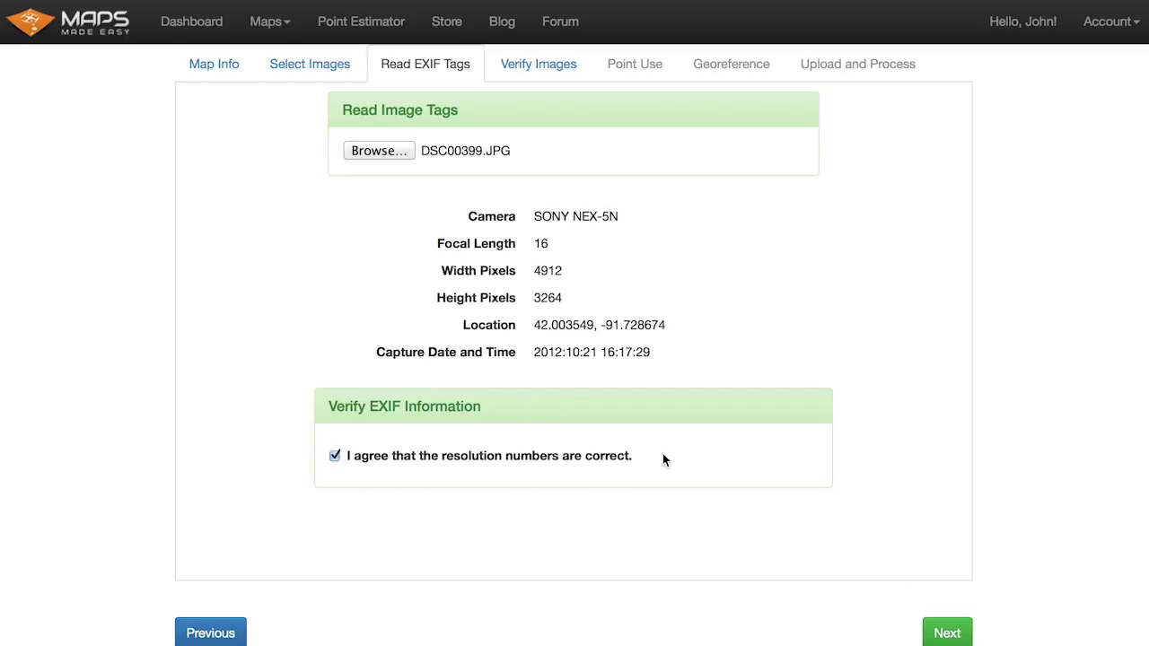
{"action": "left_click", "coordinate": [947, 632]}
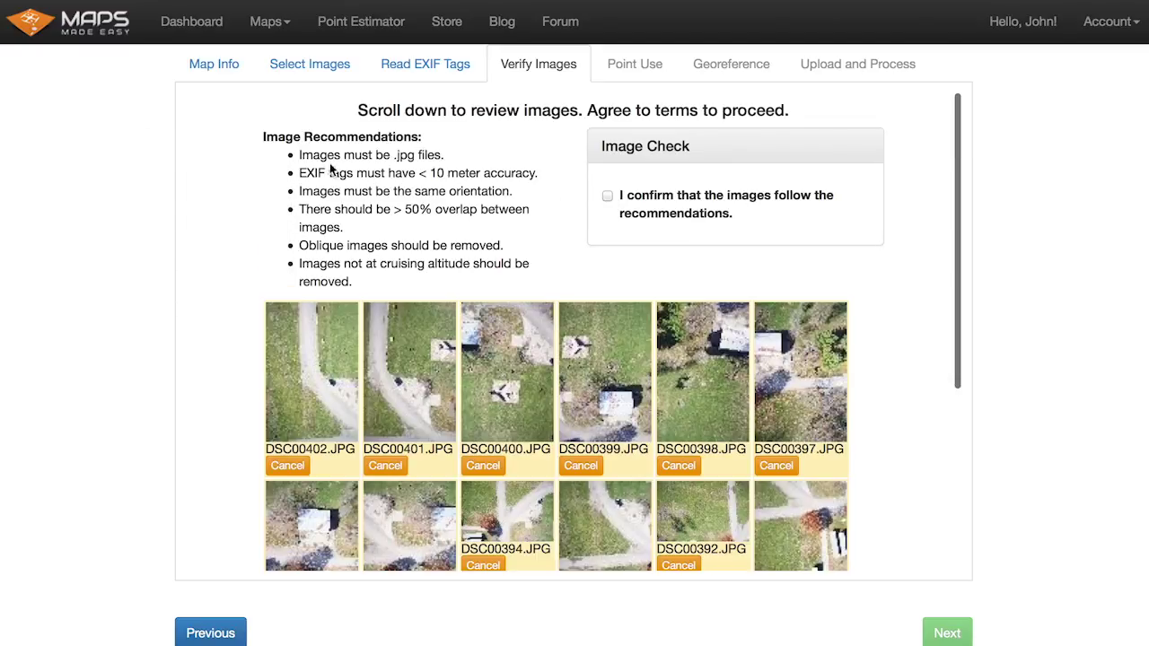
{"action": "mouse_move", "coordinate": [321, 171]}
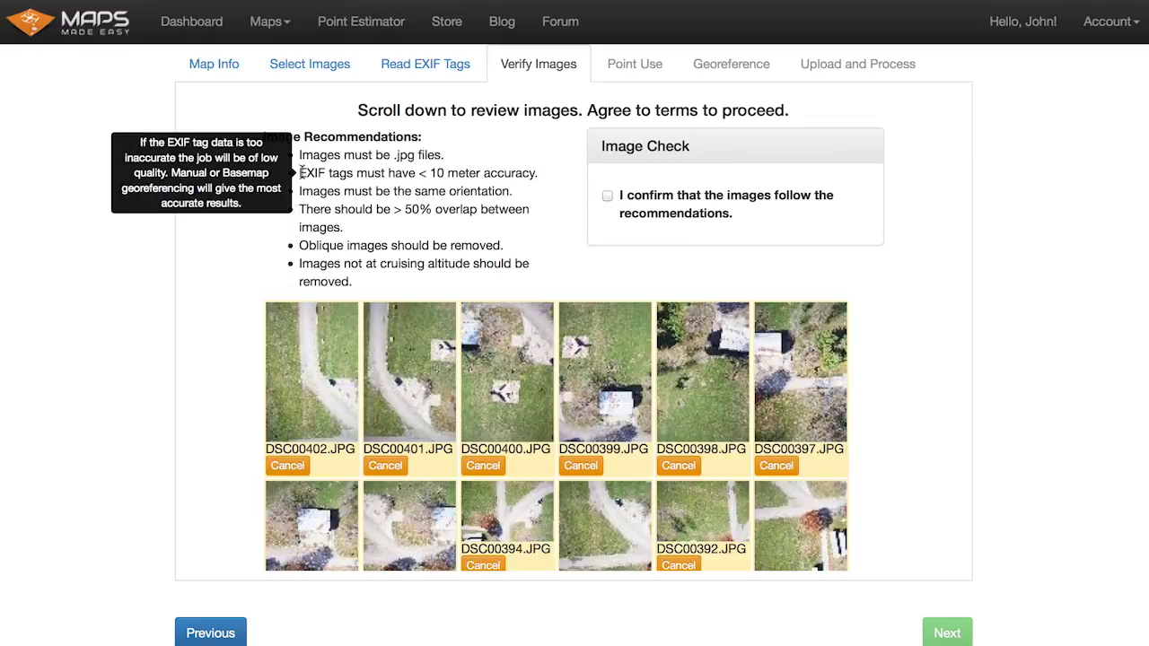
{"action": "left_click_drag", "start_coordinate": [299, 173], "coordinate": [536, 171]}
{"action": "left_click", "coordinate": [538, 173]}
{"action": "left_click", "coordinate": [529, 174]}
{"action": "left_click", "coordinate": [556, 176]}
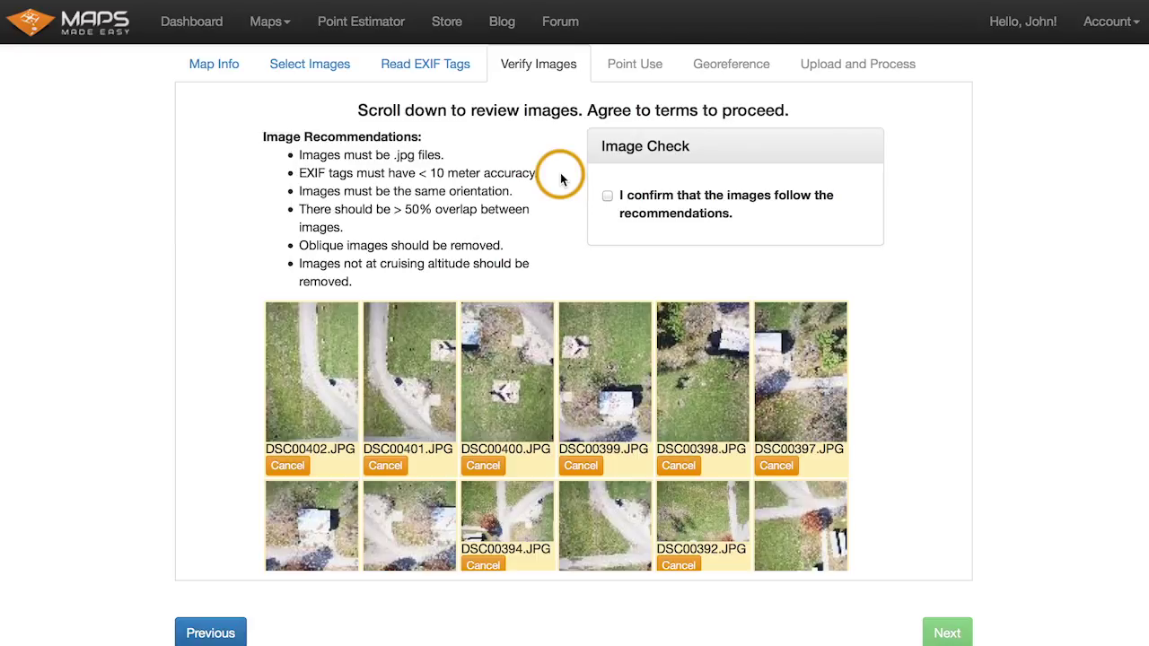
Read the image recommendations, confirm the 16 photos follow them, and continue to Point Use.
{"action": "mouse_move", "coordinate": [538, 176]}
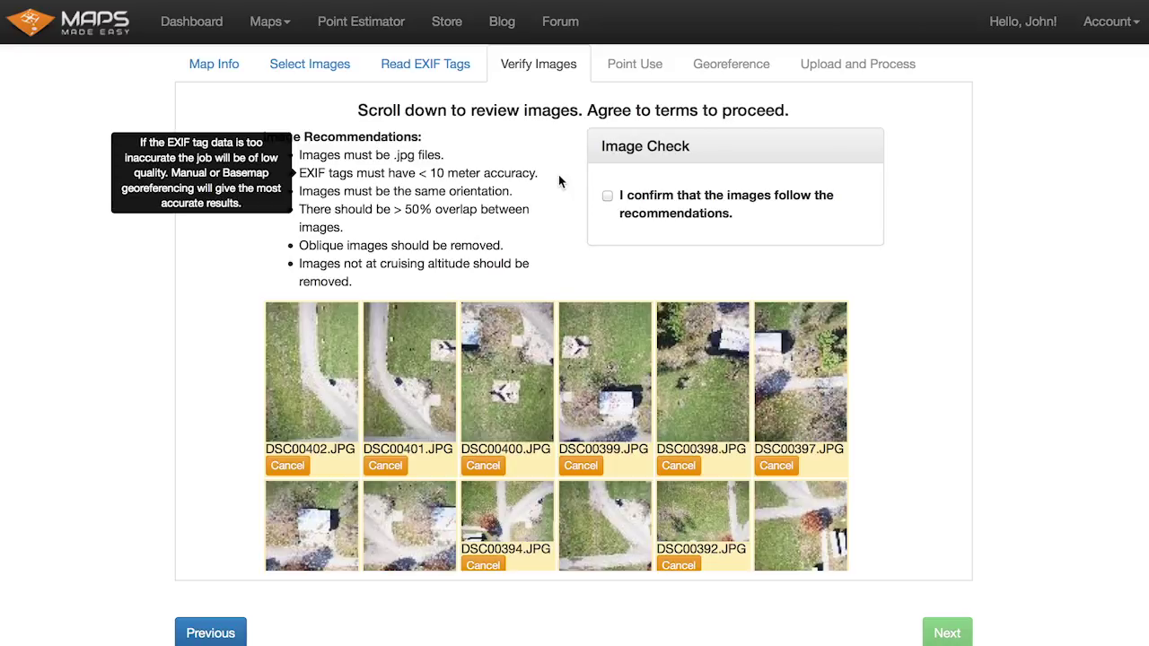
{"action": "mouse_move", "coordinate": [541, 192]}
{"action": "mouse_move", "coordinate": [496, 235]}
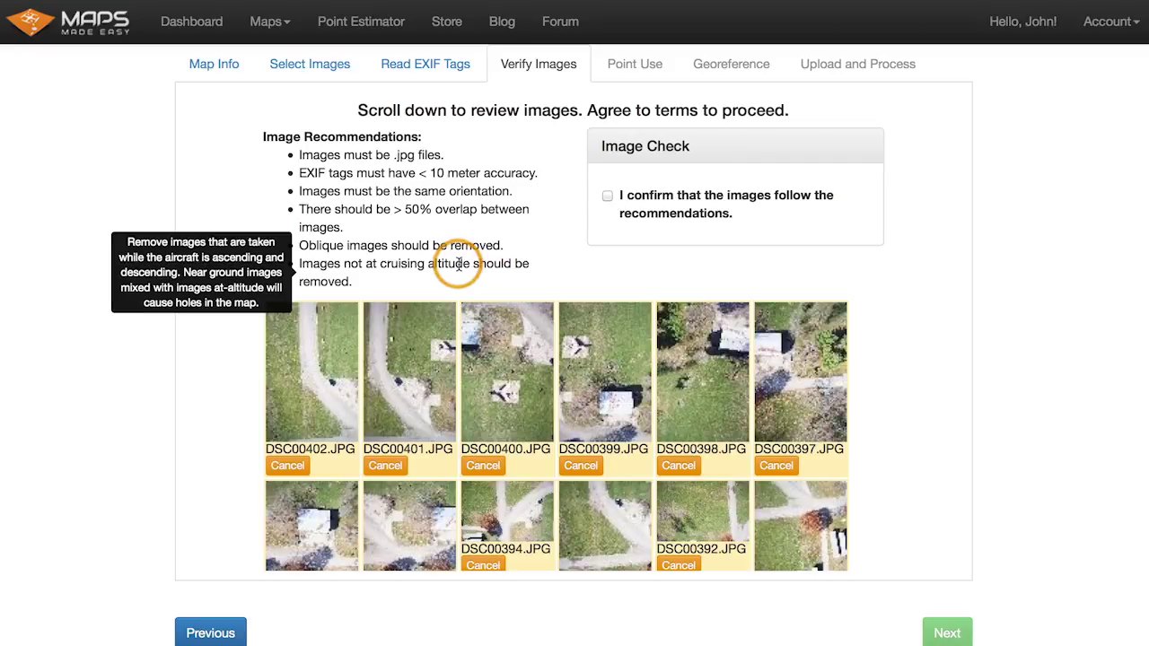
{"action": "left_click_drag", "start_coordinate": [427, 263], "coordinate": [476, 272]}
{"action": "left_click", "coordinate": [476, 271]}
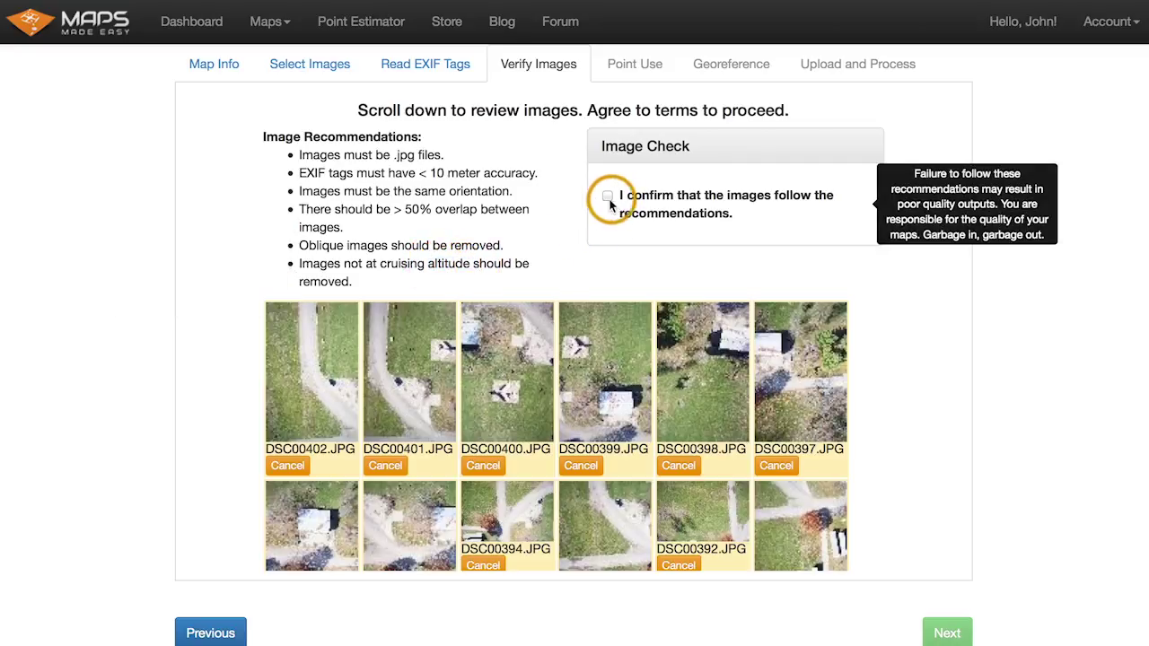
{"action": "scroll", "coordinate": [580, 359], "scroll_direction": "down", "scroll_amount": 5}
{"action": "scroll", "coordinate": [580, 359], "scroll_direction": "up", "scroll_amount": 5}
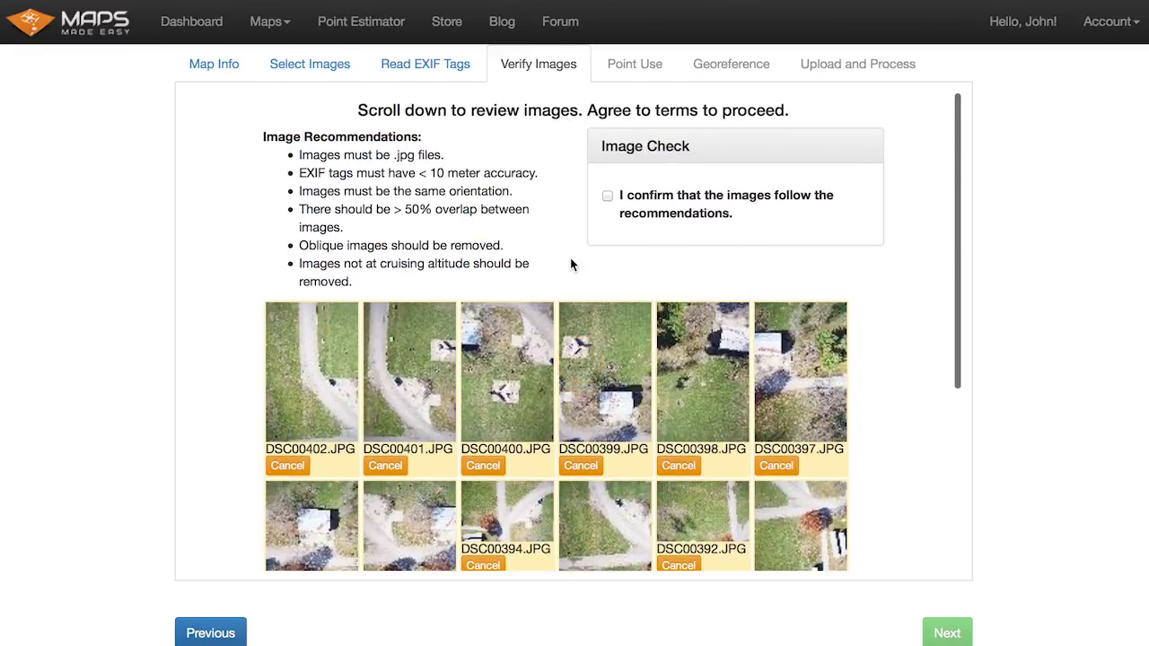
{"action": "left_click", "coordinate": [608, 196]}
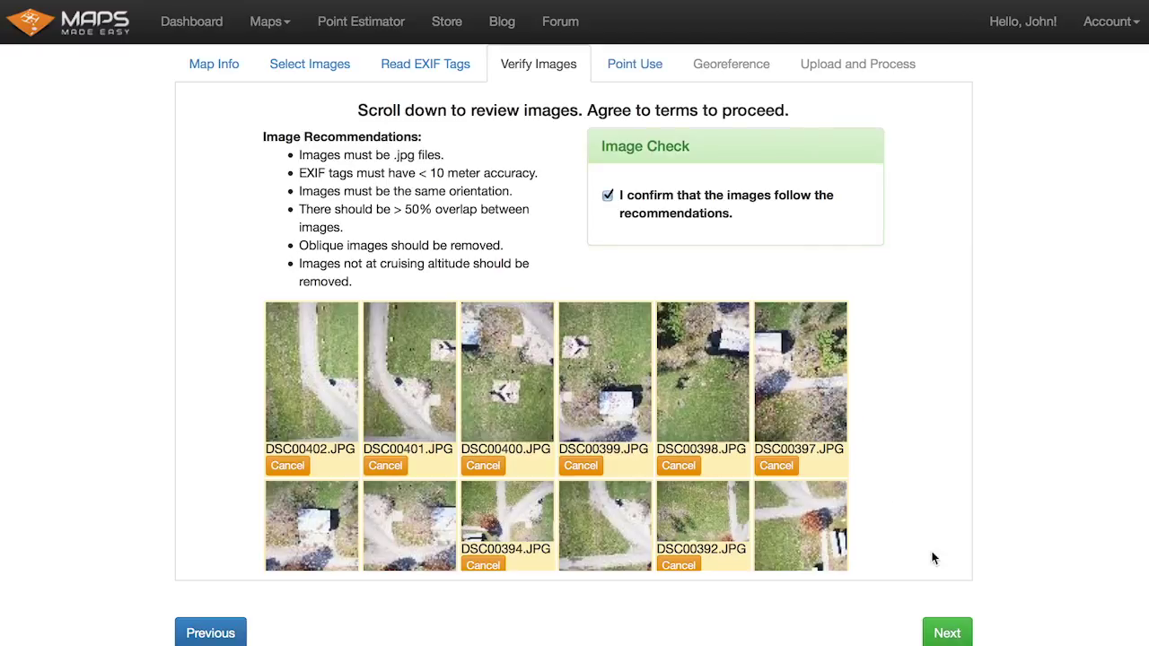
{"action": "left_click", "coordinate": [940, 632]}
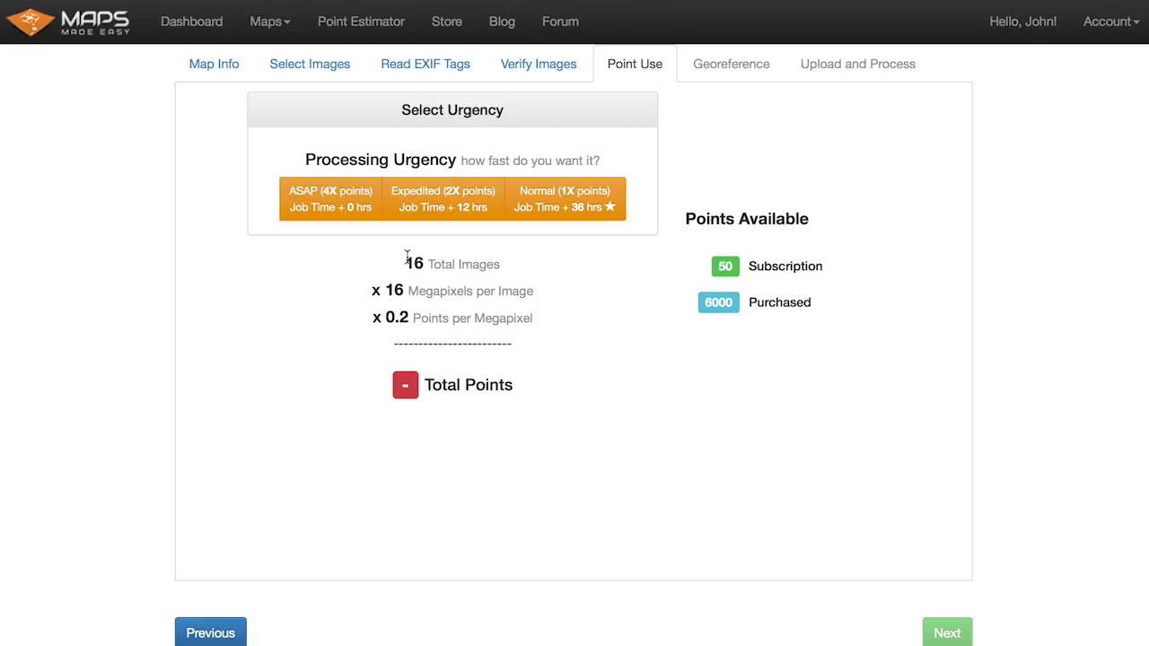
Compare Expedited and ASAP, then settle on Normal (1X points, 52 total) urgency and continue.
{"action": "left_click_drag", "start_coordinate": [406, 257], "coordinate": [493, 262]}
{"action": "left_click", "coordinate": [489, 263]}
{"action": "left_click_drag", "start_coordinate": [404, 262], "coordinate": [476, 261]}
{"action": "left_click", "coordinate": [476, 261]}
{"action": "left_click", "coordinate": [541, 204]}
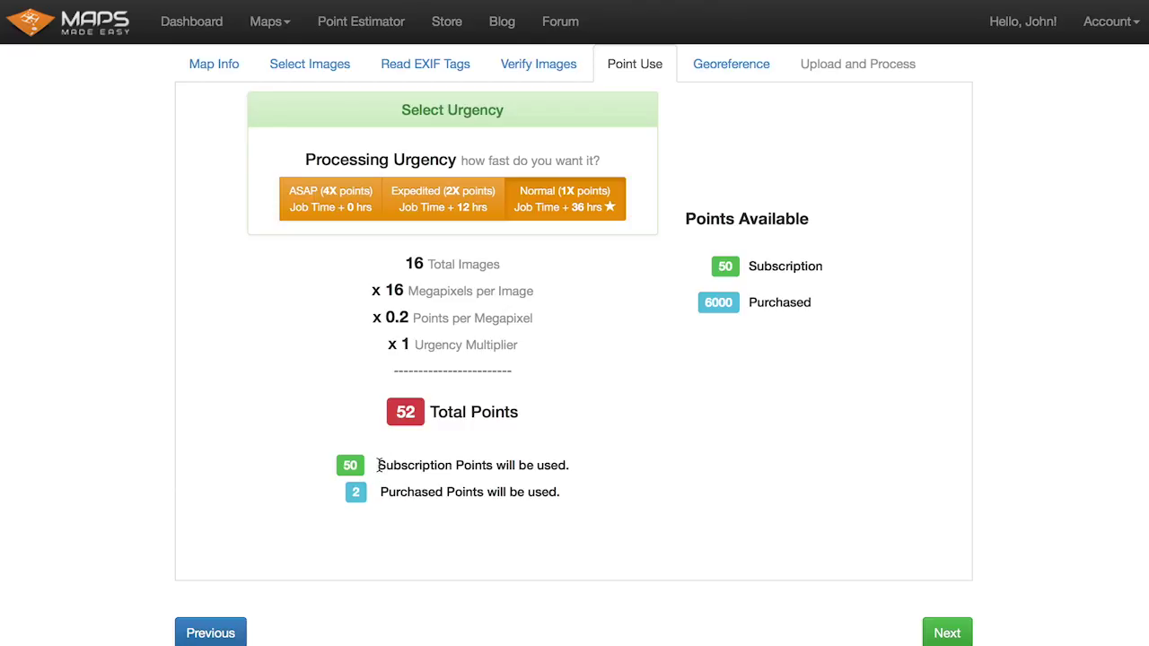
{"action": "left_click_drag", "start_coordinate": [377, 469], "coordinate": [569, 467]}
{"action": "left_click", "coordinate": [568, 468]}
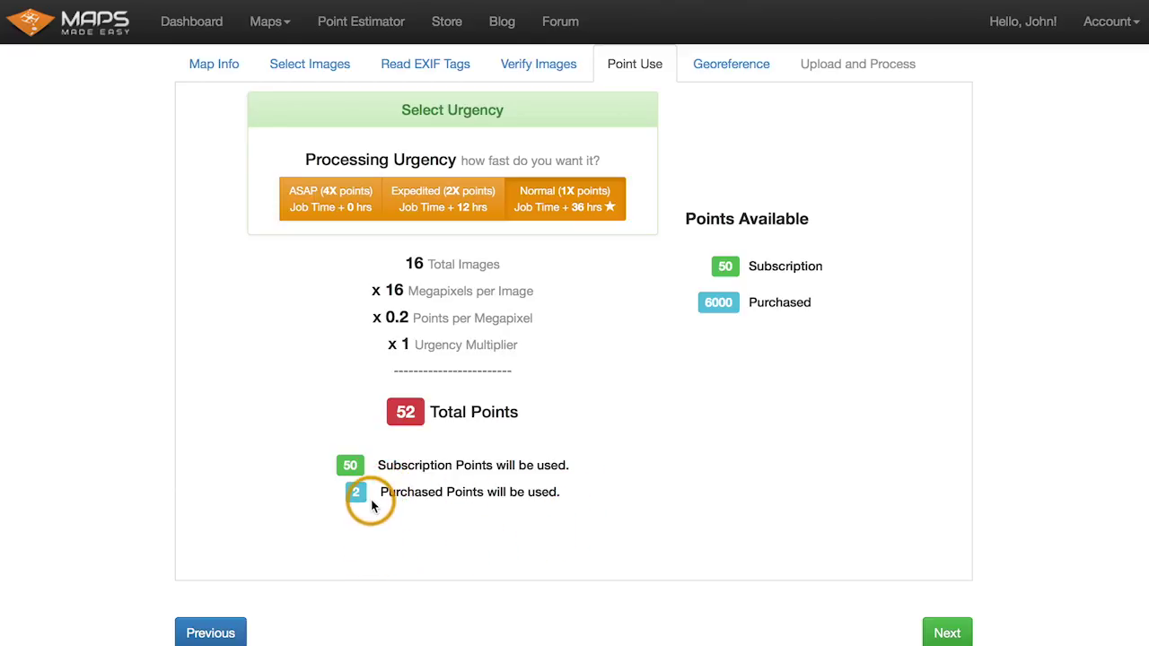
{"action": "left_click", "coordinate": [438, 201]}
{"action": "left_click", "coordinate": [328, 196]}
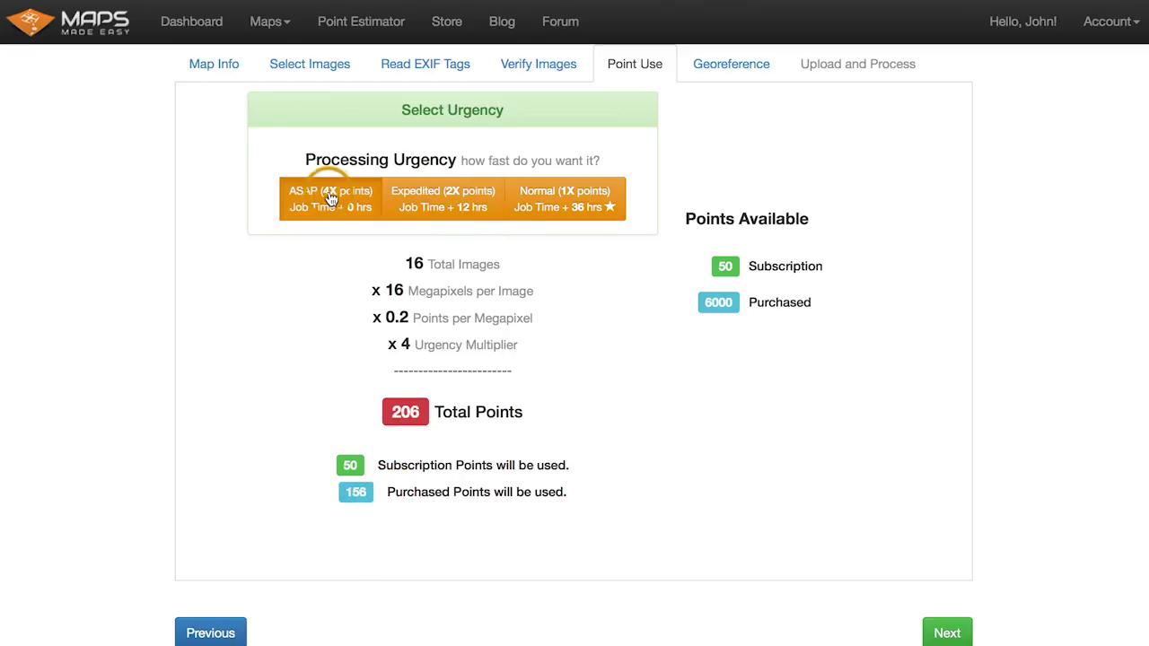
{"action": "left_click", "coordinate": [422, 208]}
{"action": "left_click", "coordinate": [567, 206]}
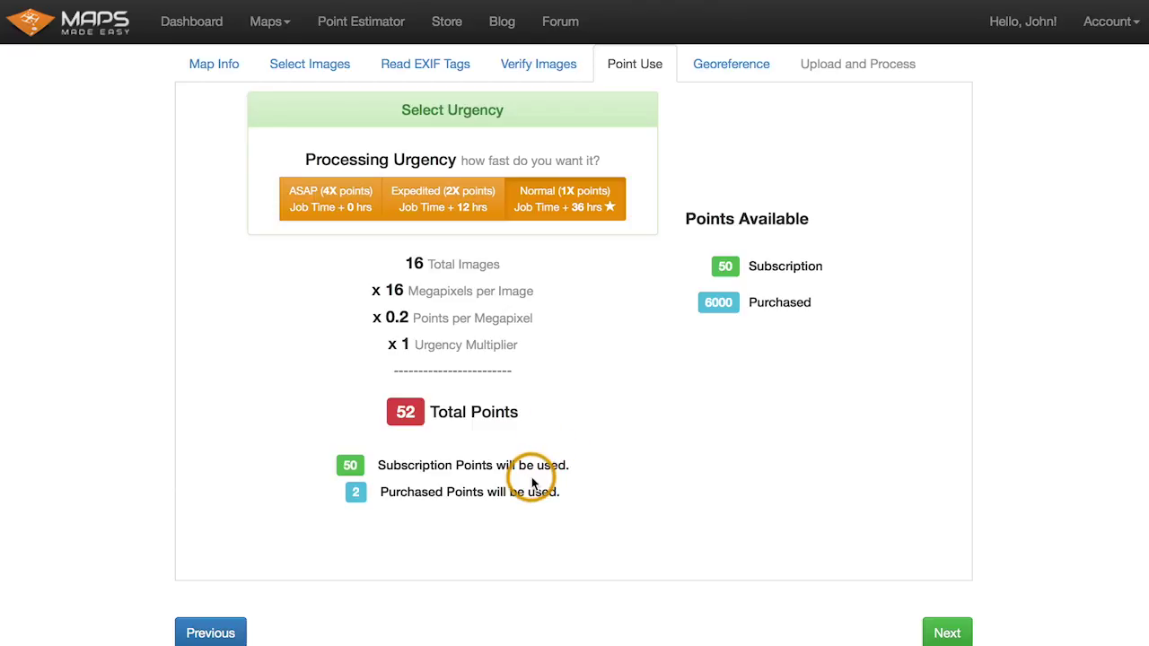
{"action": "left_click", "coordinate": [948, 631]}
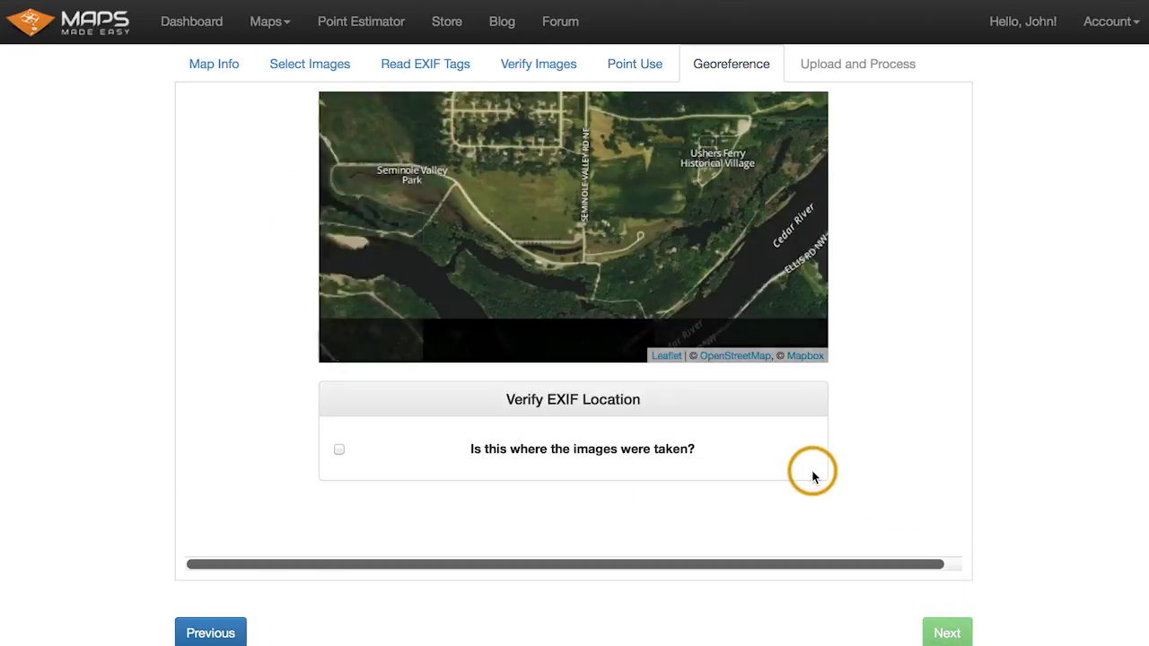
Zoom and pan the satellite map to inspect the houses around Seminole Valley Park.
{"action": "scroll", "coordinate": [857, 439], "scroll_direction": "up", "scroll_amount": 1}
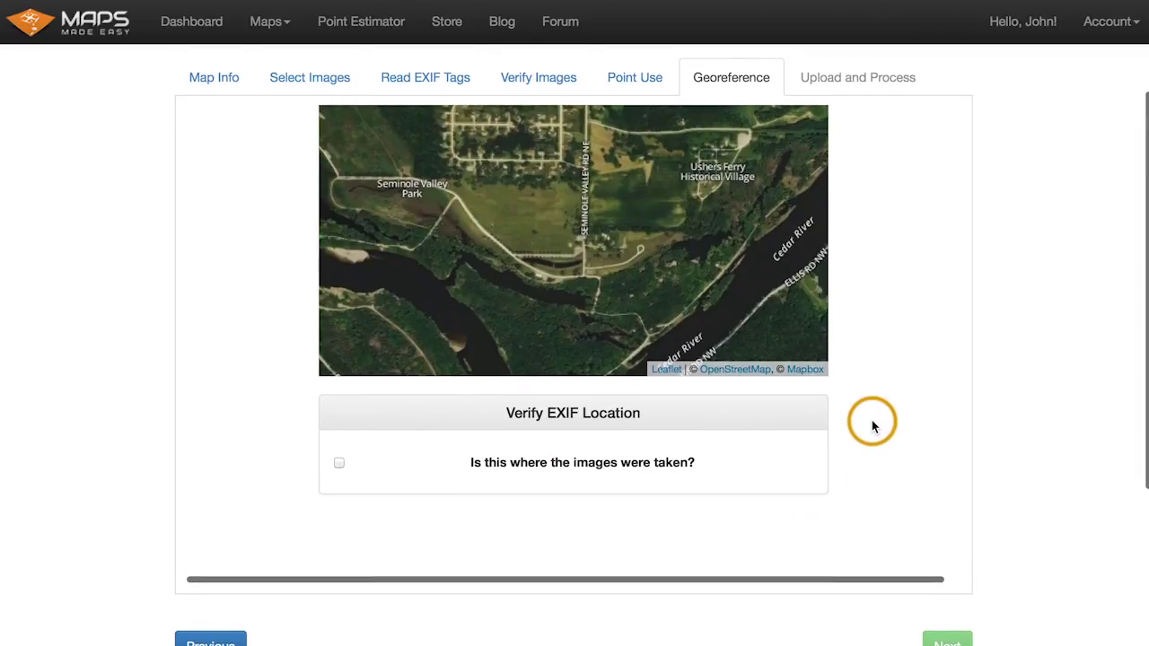
{"action": "scroll", "coordinate": [864, 410], "scroll_direction": "down", "scroll_amount": 1}
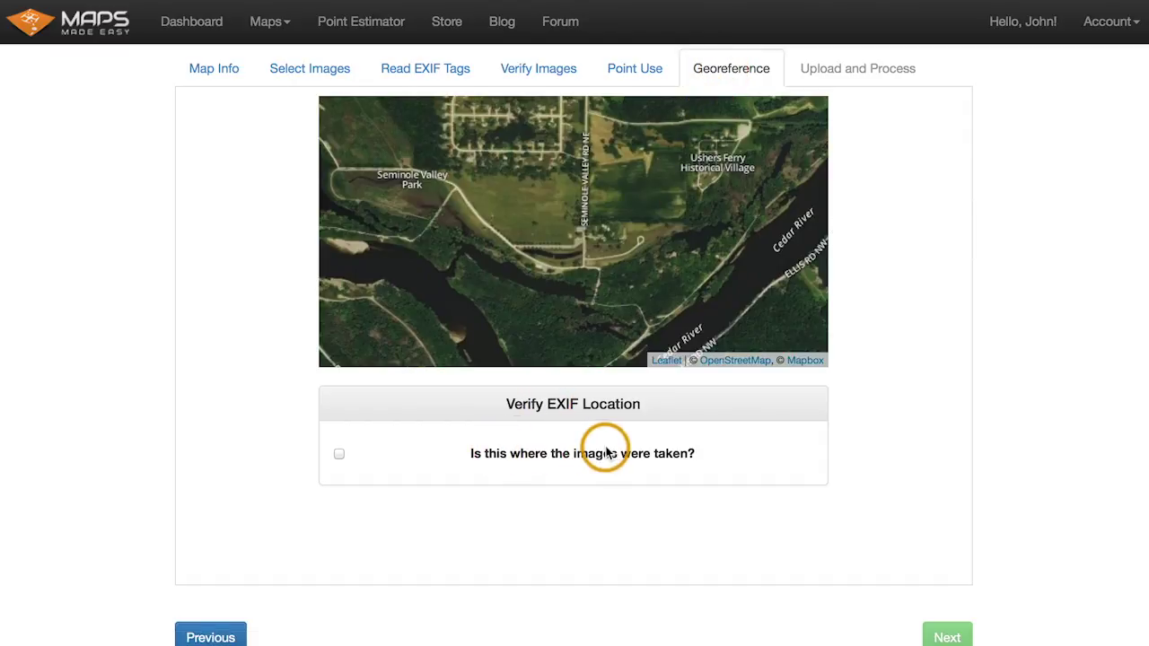
{"action": "mouse_move", "coordinate": [569, 226]}
{"action": "scroll", "coordinate": [570, 235], "scroll_direction": "up", "scroll_amount": 5}
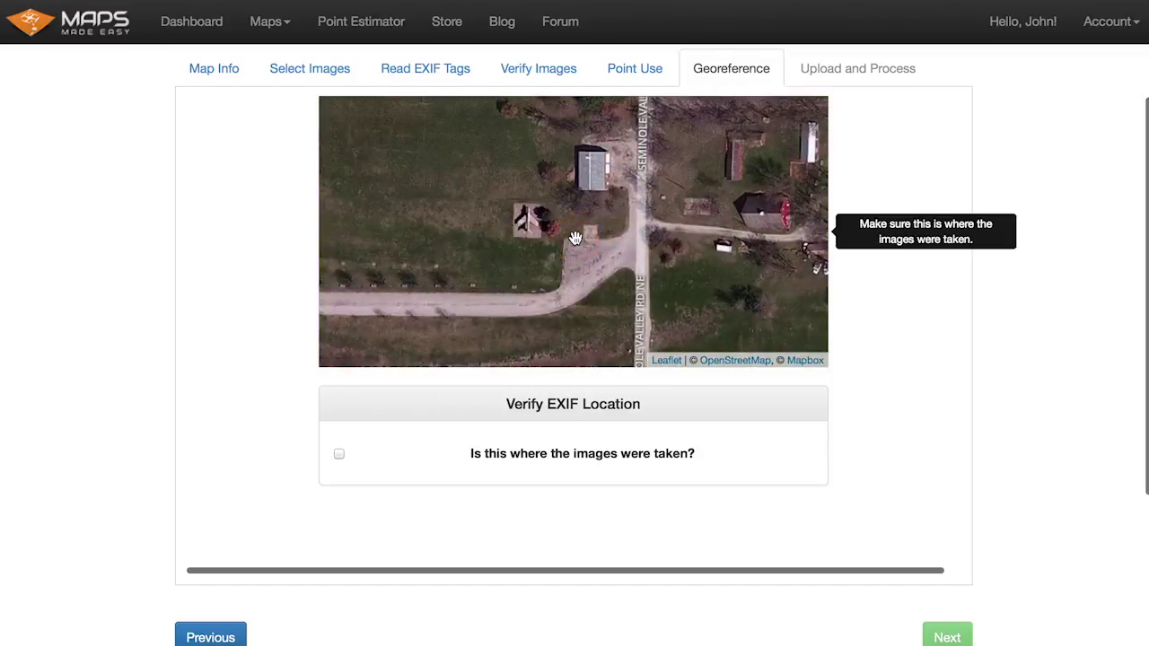
{"action": "scroll", "coordinate": [575, 239], "scroll_direction": "up", "scroll_amount": 1}
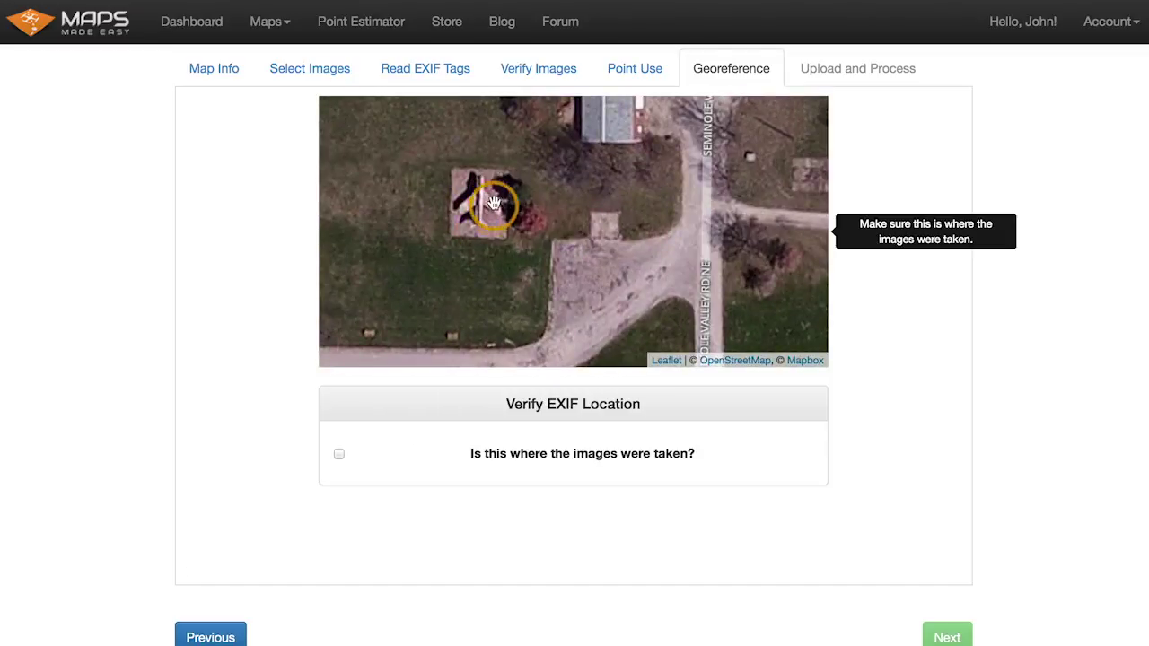
{"action": "scroll", "coordinate": [505, 184], "scroll_direction": "down", "scroll_amount": 1}
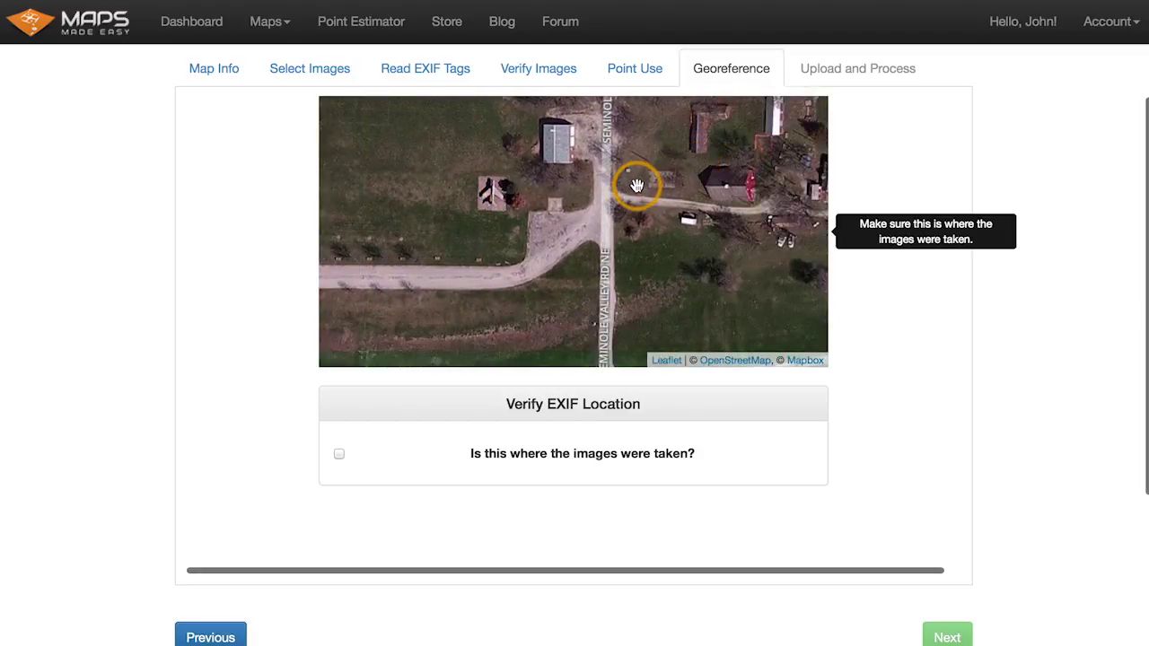
{"action": "left_click_drag", "start_coordinate": [585, 209], "coordinate": [561, 238]}
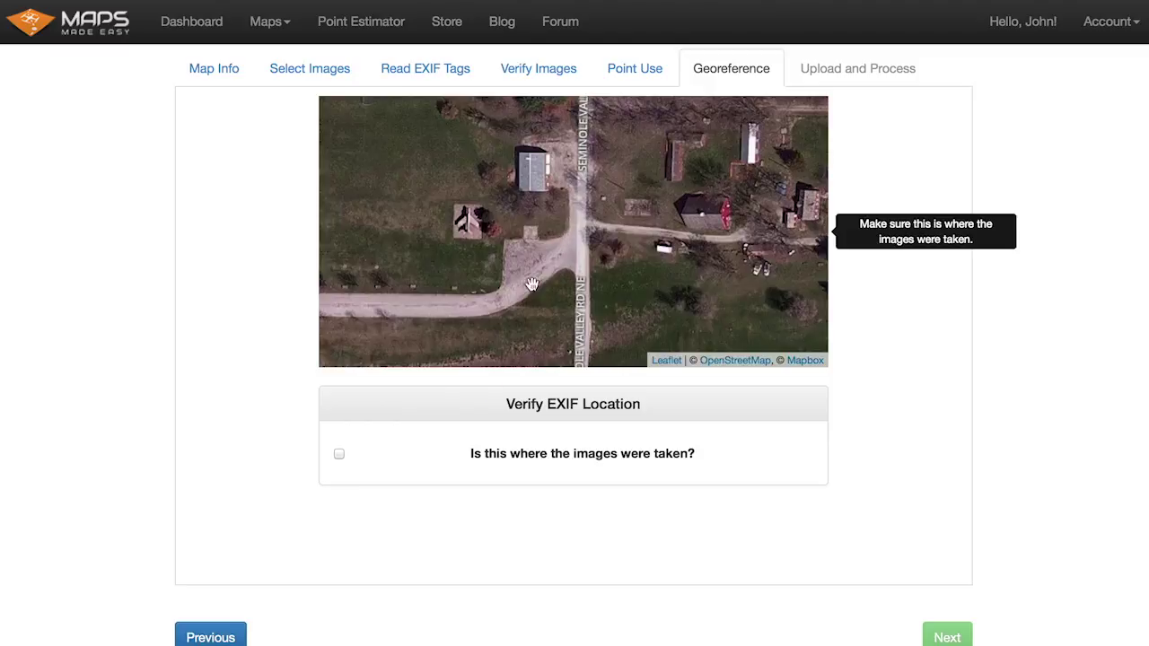
Confirm this is where the images were taken and continue to Upload and Process.
{"action": "left_click", "coordinate": [339, 455]}
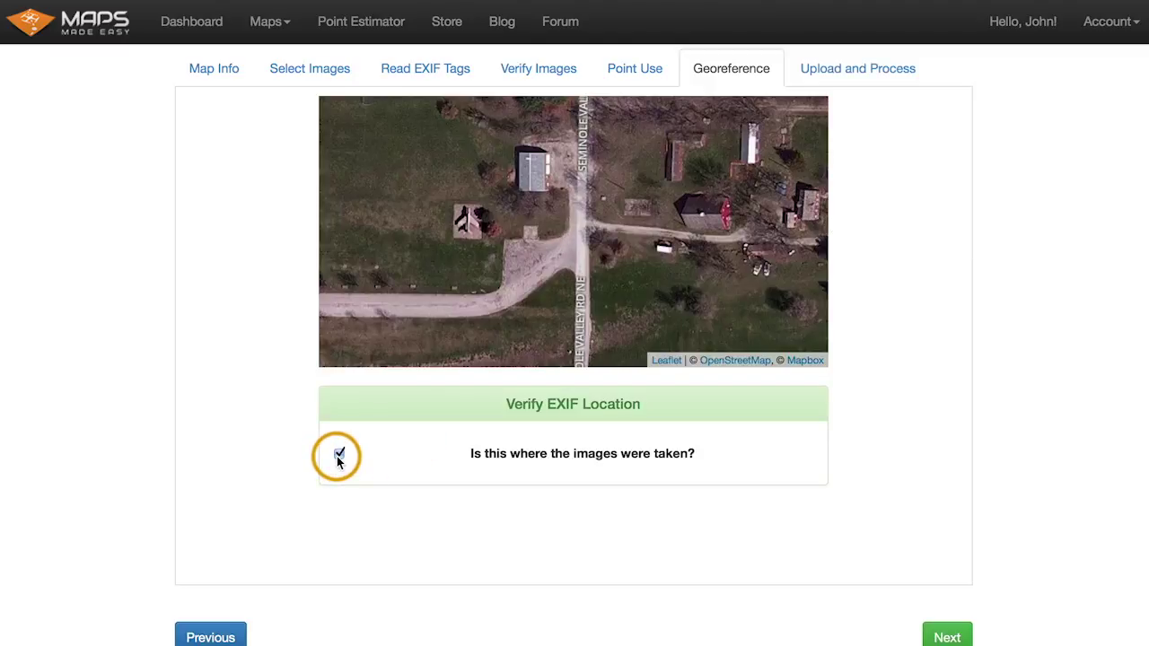
{"action": "left_click", "coordinate": [440, 462]}
{"action": "left_click", "coordinate": [512, 454]}
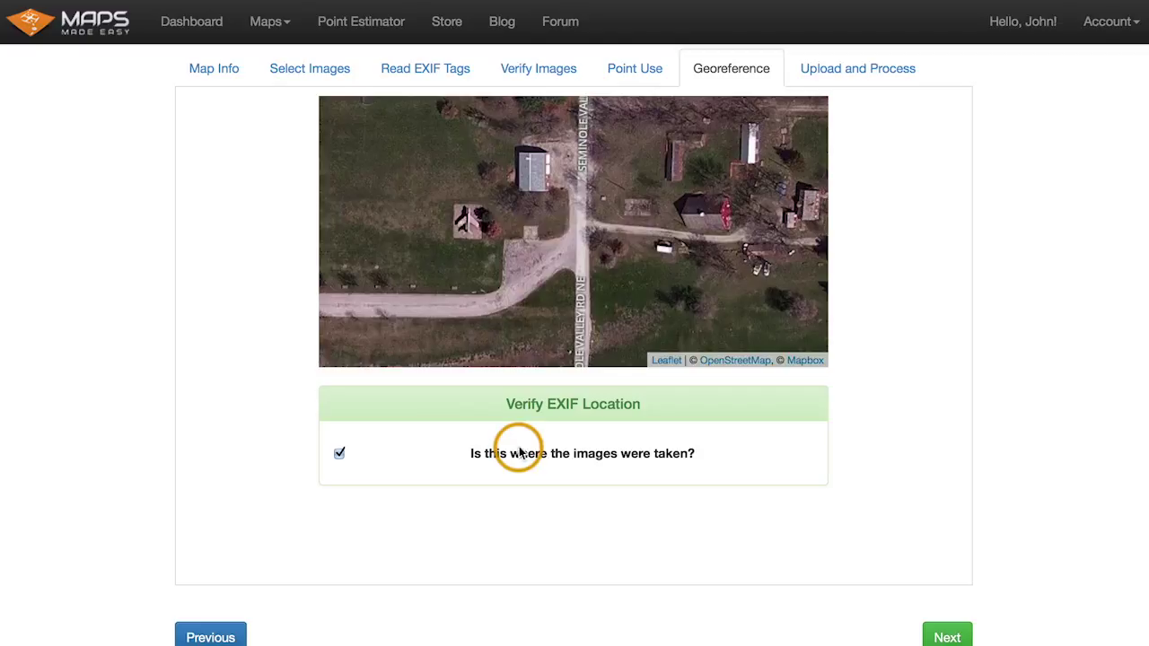
{"action": "left_click", "coordinate": [570, 459]}
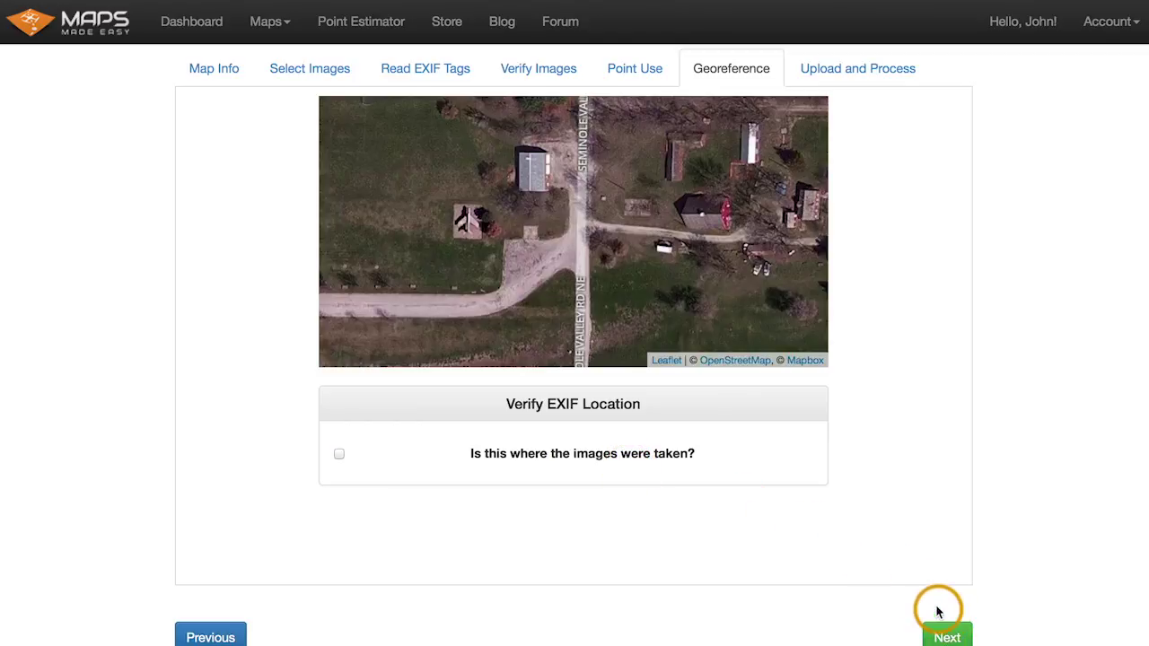
{"action": "left_click", "coordinate": [618, 460]}
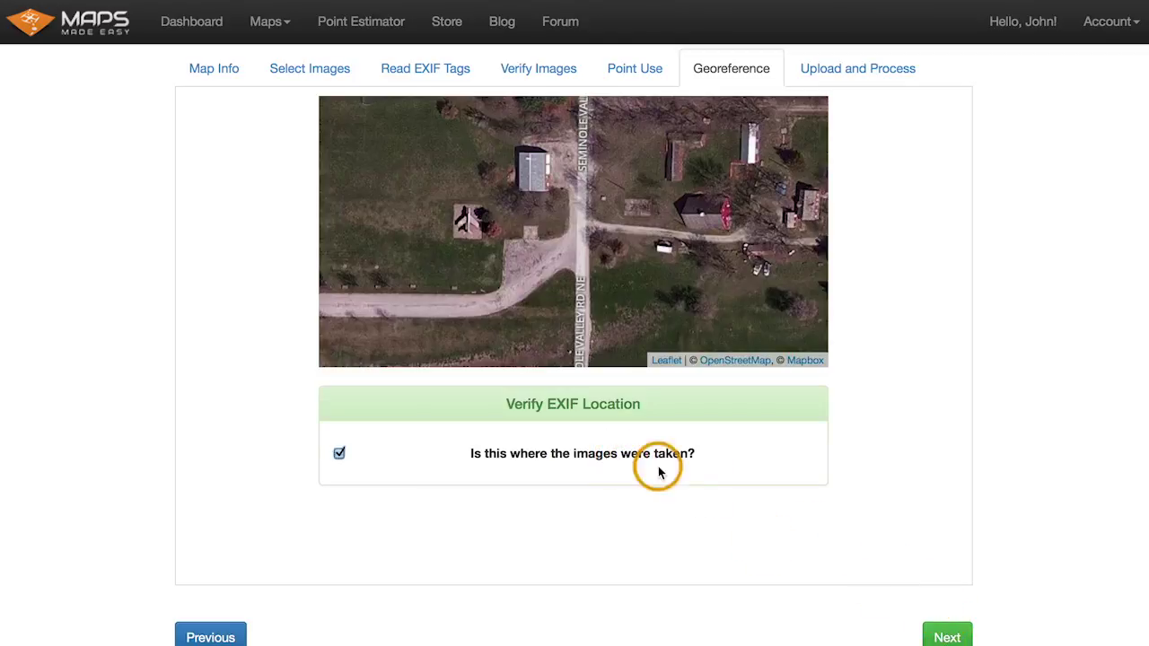
{"action": "left_click", "coordinate": [946, 628]}
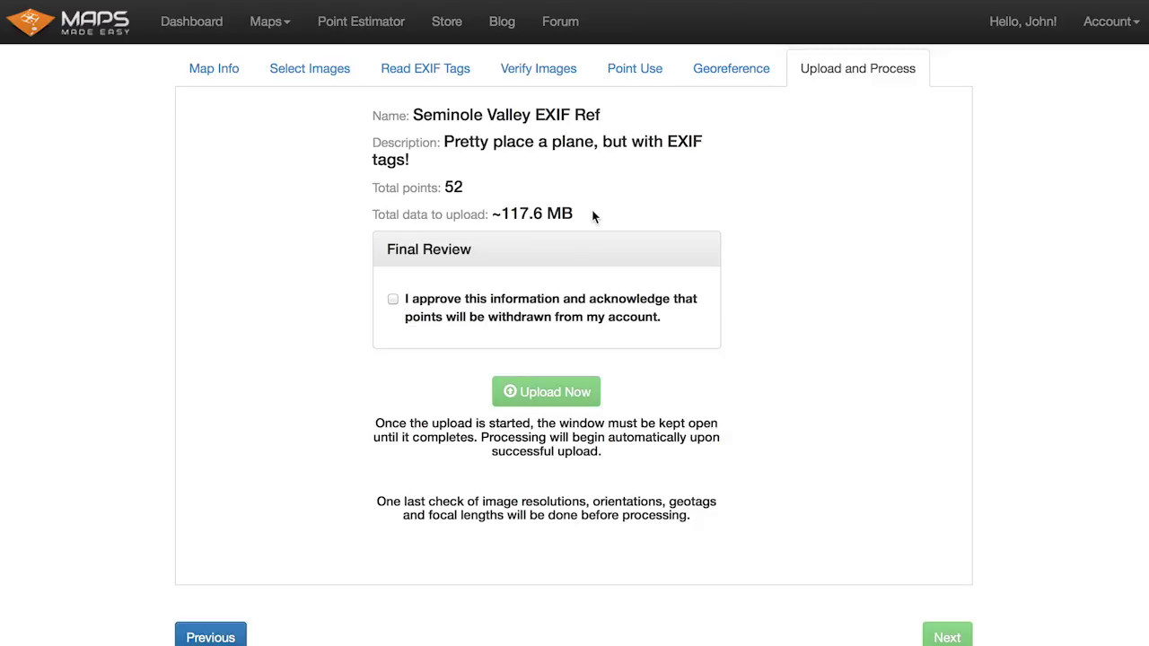
Approve the 52-point withdrawal in Final Review and upload the 16 images.
{"action": "left_click", "coordinate": [485, 300]}
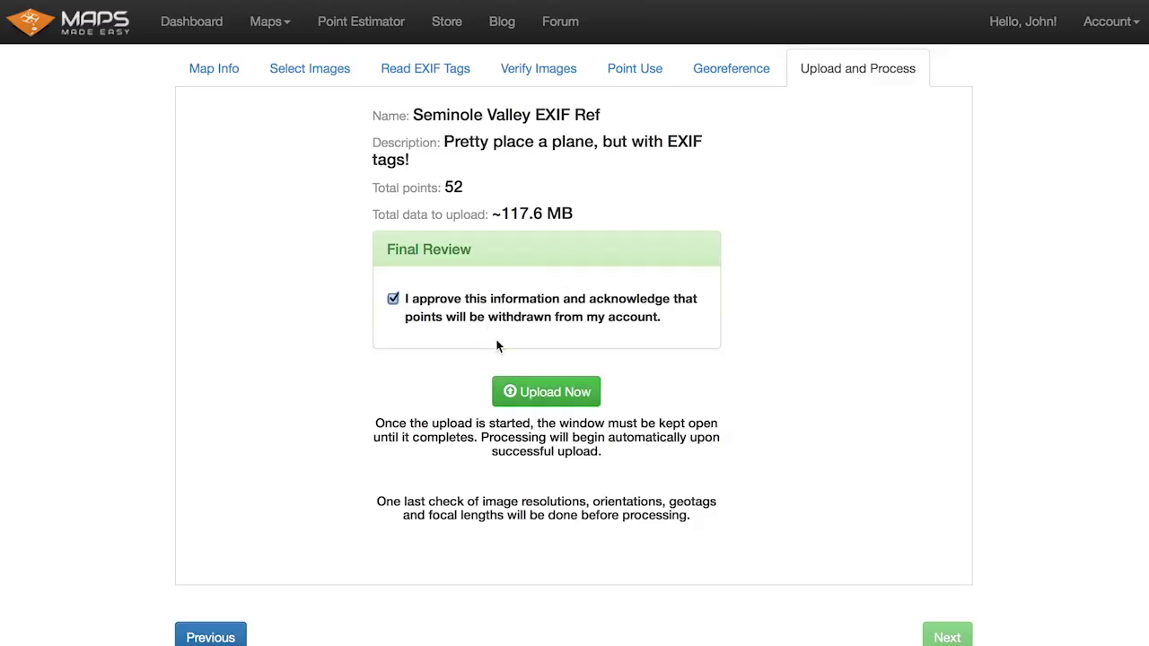
{"action": "left_click", "coordinate": [544, 386]}
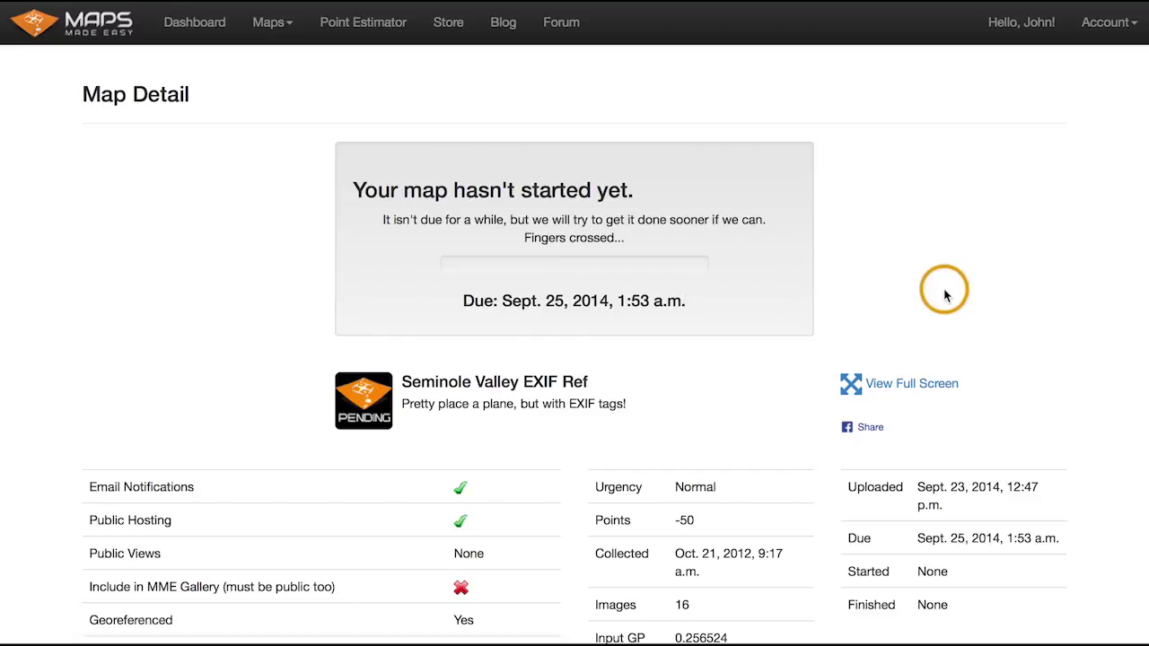
Turn on Include in MME Gallery for Seminole Valley EXIF Ref and save the setting.
{"action": "scroll", "coordinate": [1080, 328], "scroll_direction": "down", "scroll_amount": 1}
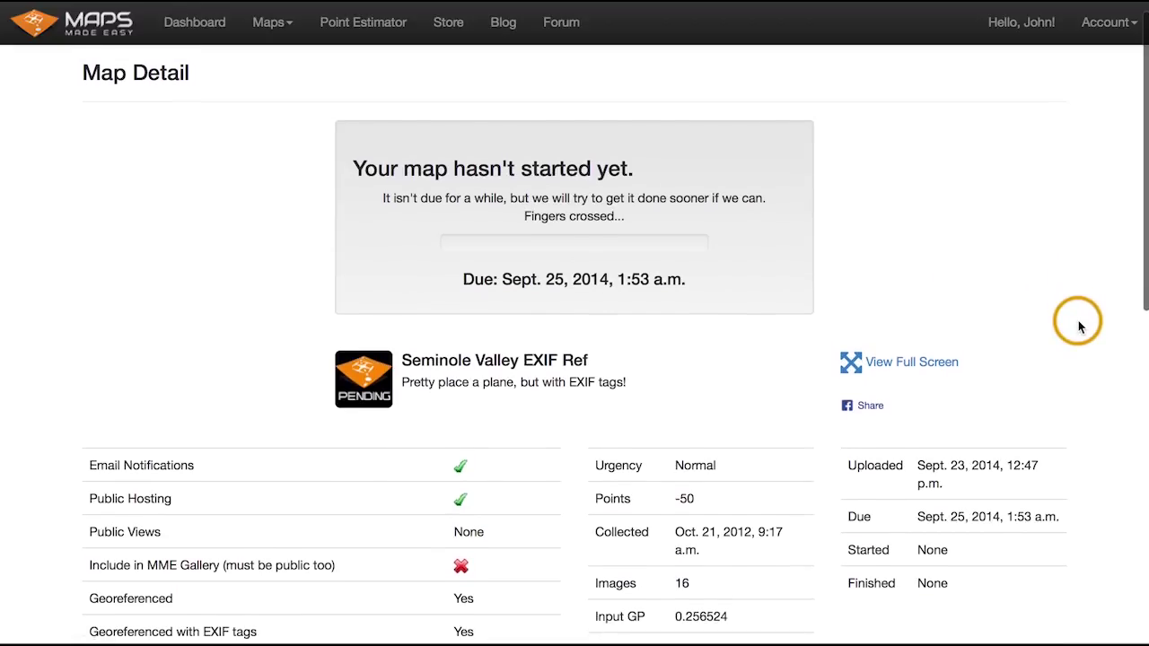
{"action": "scroll", "coordinate": [1079, 350], "scroll_direction": "down", "scroll_amount": 3}
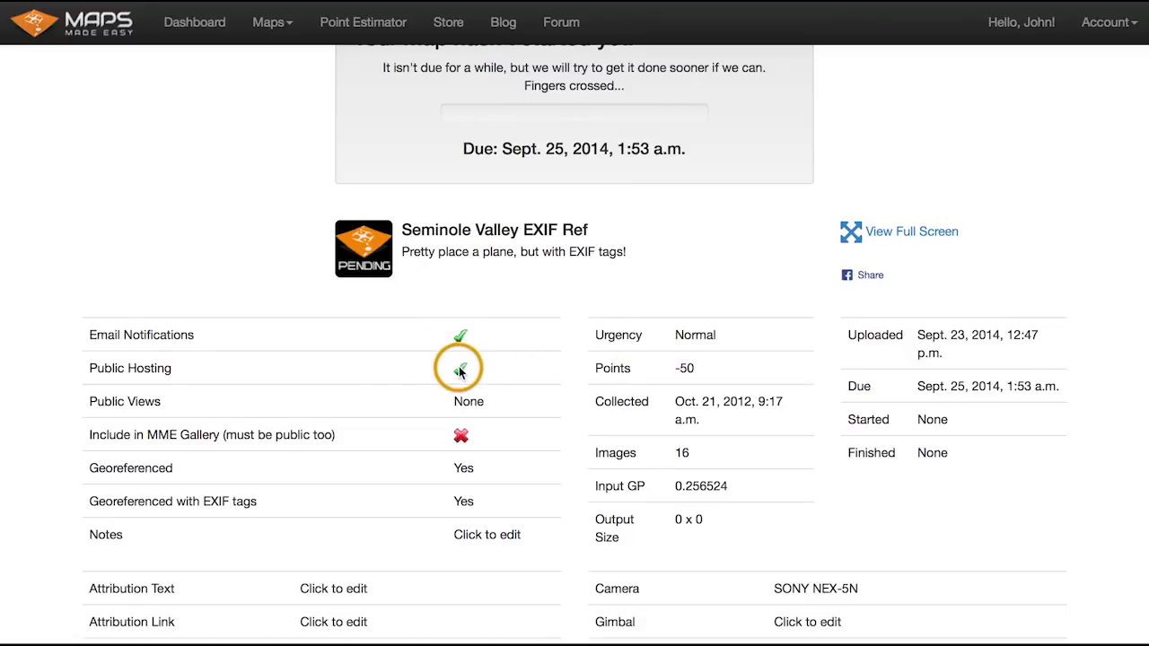
{"action": "left_click", "coordinate": [462, 437]}
{"action": "left_click", "coordinate": [433, 436]}
{"action": "left_click", "coordinate": [514, 444]}
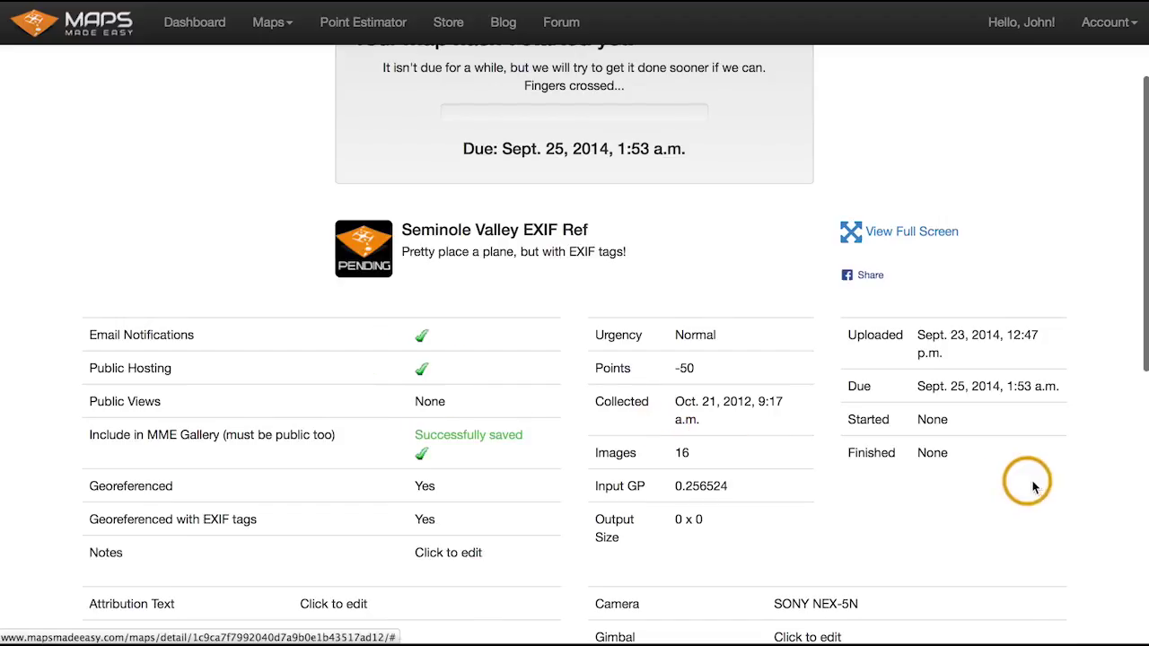
Return to the Dashboard, where Seminole Valley EXIF Ref is listed as pending.
{"action": "scroll", "coordinate": [1054, 482], "scroll_direction": "down", "scroll_amount": 1}
{"action": "scroll", "coordinate": [1055, 483], "scroll_direction": "down", "scroll_amount": 3}
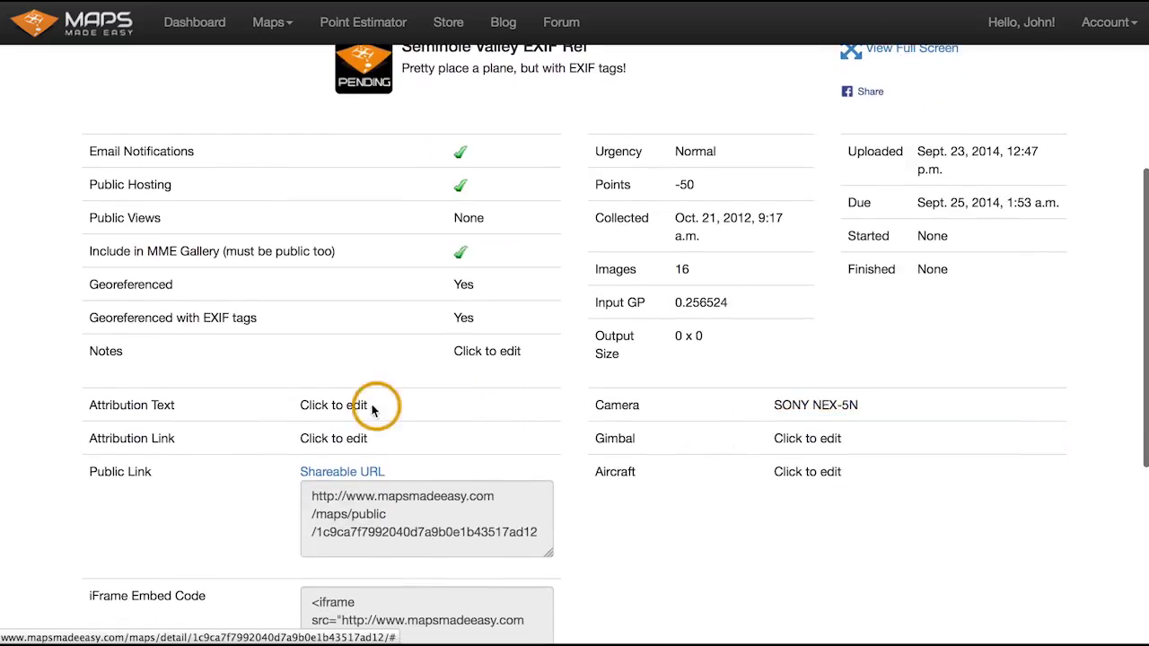
{"action": "scroll", "coordinate": [574, 448], "scroll_direction": "down", "scroll_amount": 2}
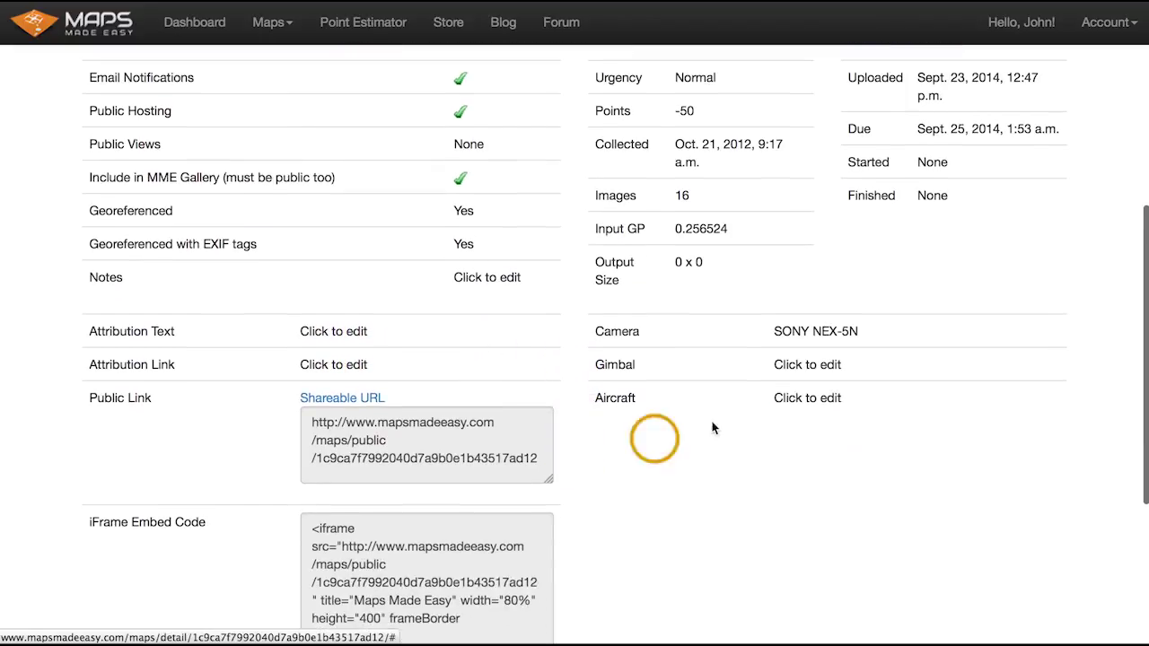
{"action": "scroll", "coordinate": [482, 403], "scroll_direction": "up", "scroll_amount": 4}
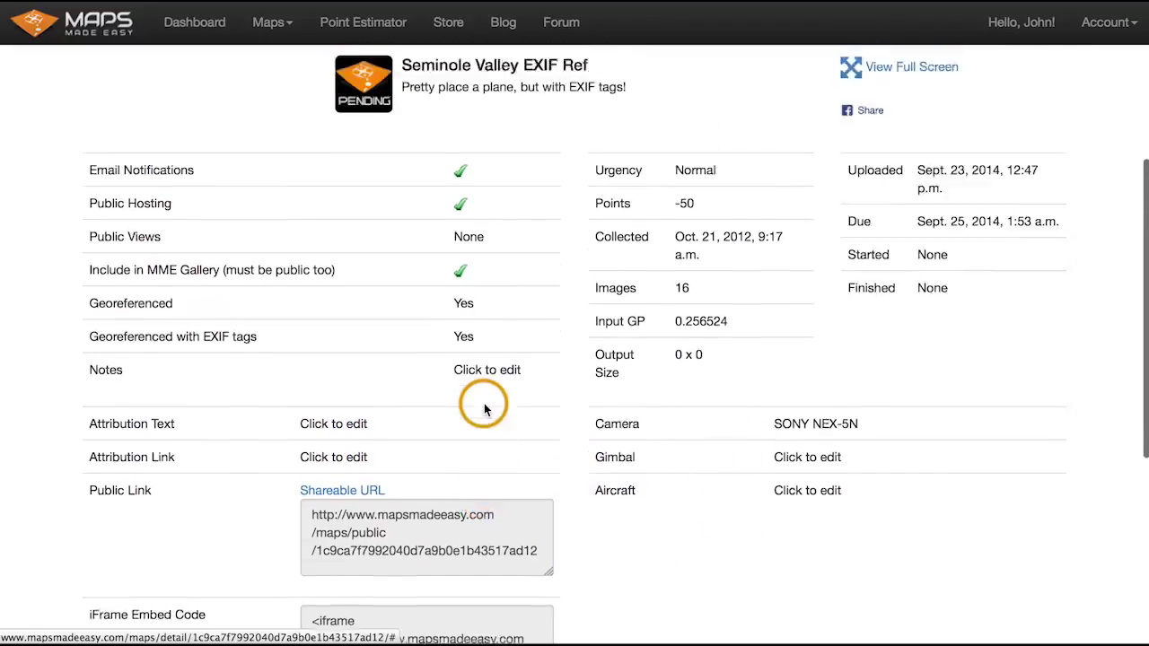
{"action": "scroll", "coordinate": [483, 410], "scroll_direction": "up", "scroll_amount": 5}
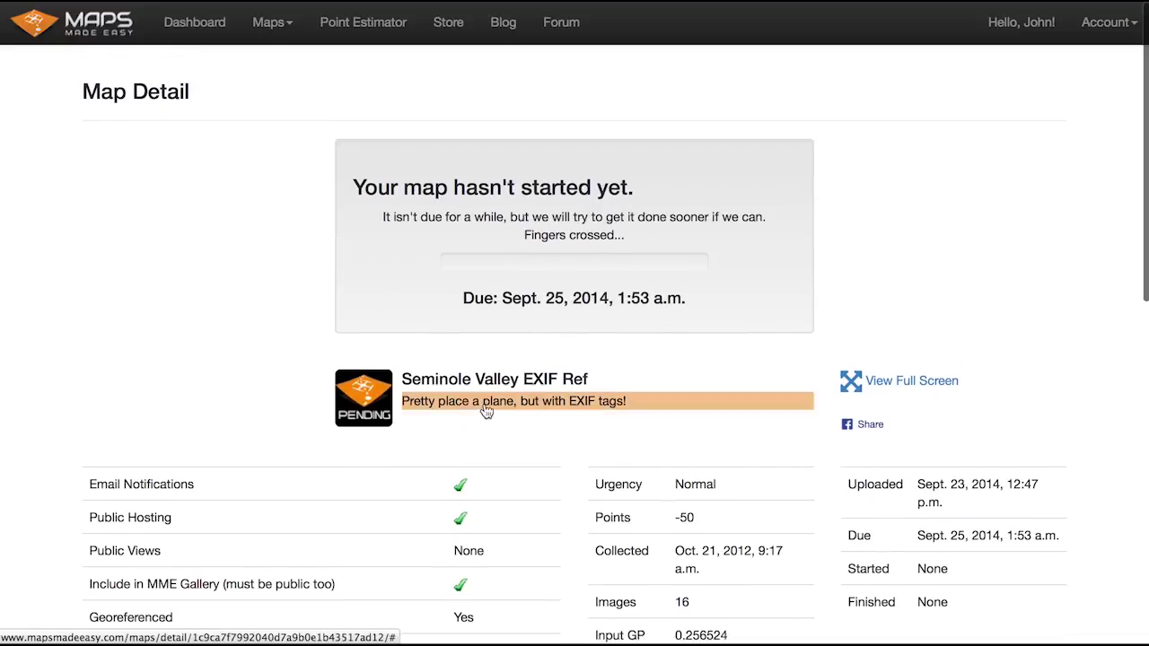
{"action": "left_click", "coordinate": [205, 25]}
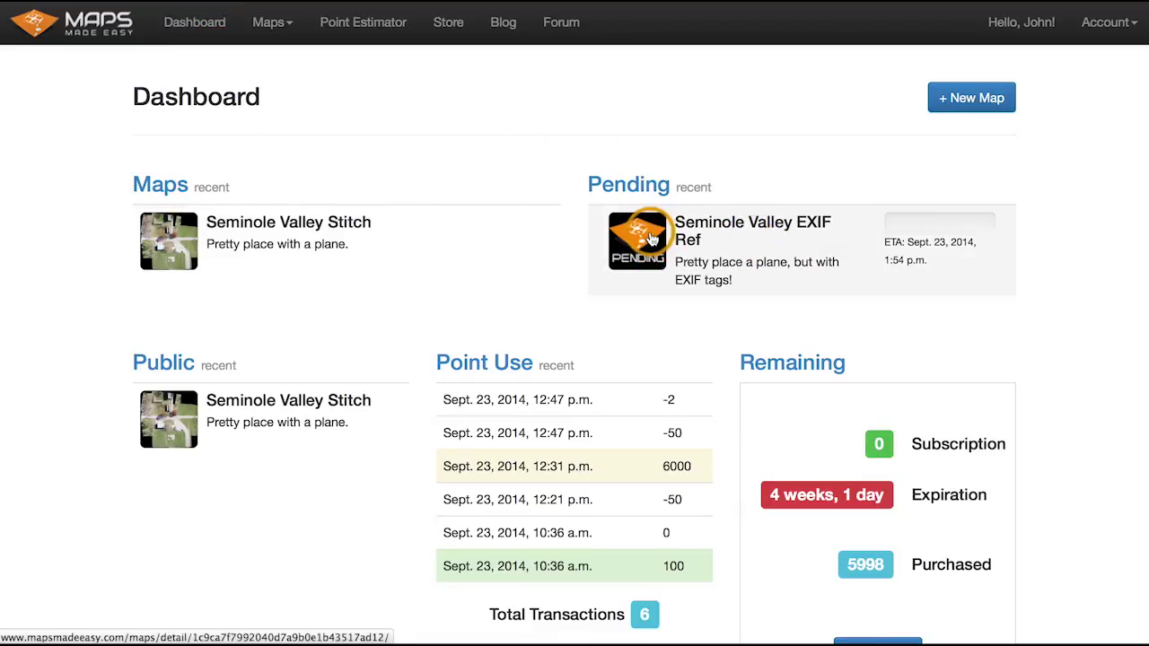
{"action": "left_click", "coordinate": [652, 241]}
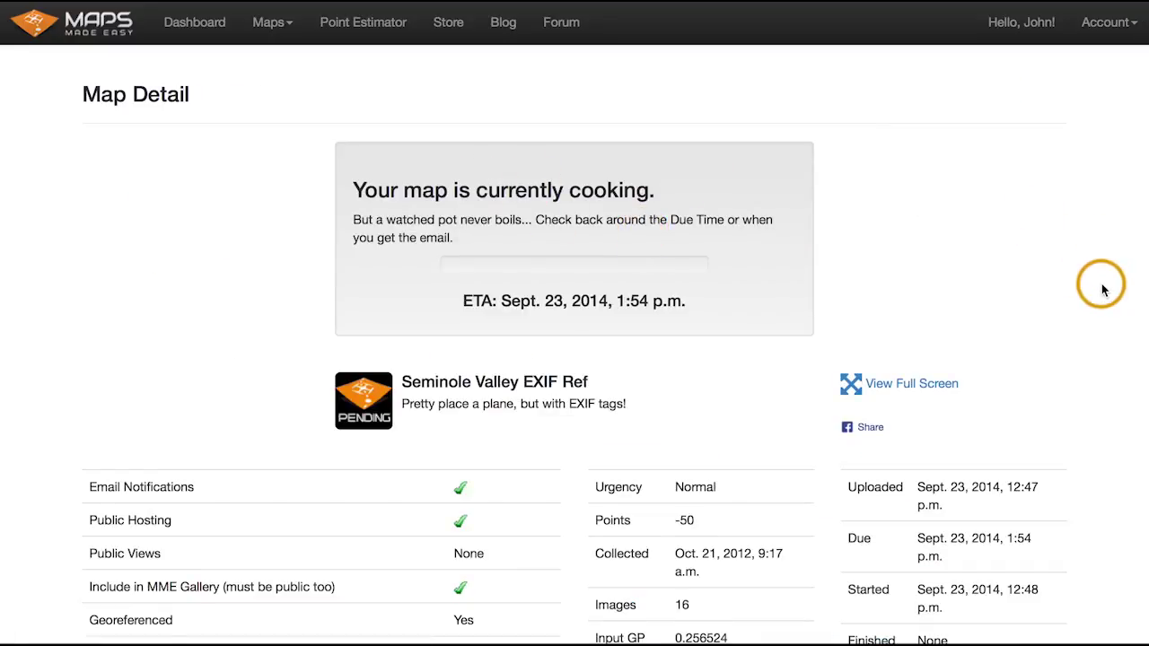
{"action": "scroll", "coordinate": [1102, 289], "scroll_direction": "down", "scroll_amount": 2}
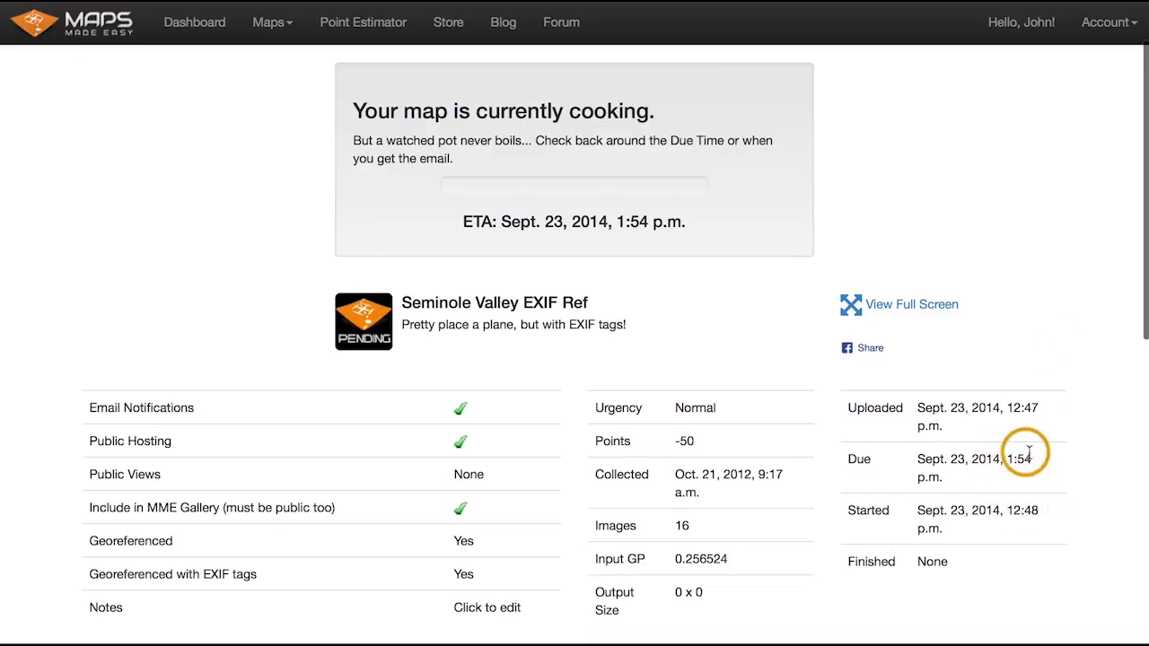
{"action": "scroll", "coordinate": [1080, 441], "scroll_direction": "up", "scroll_amount": 2}
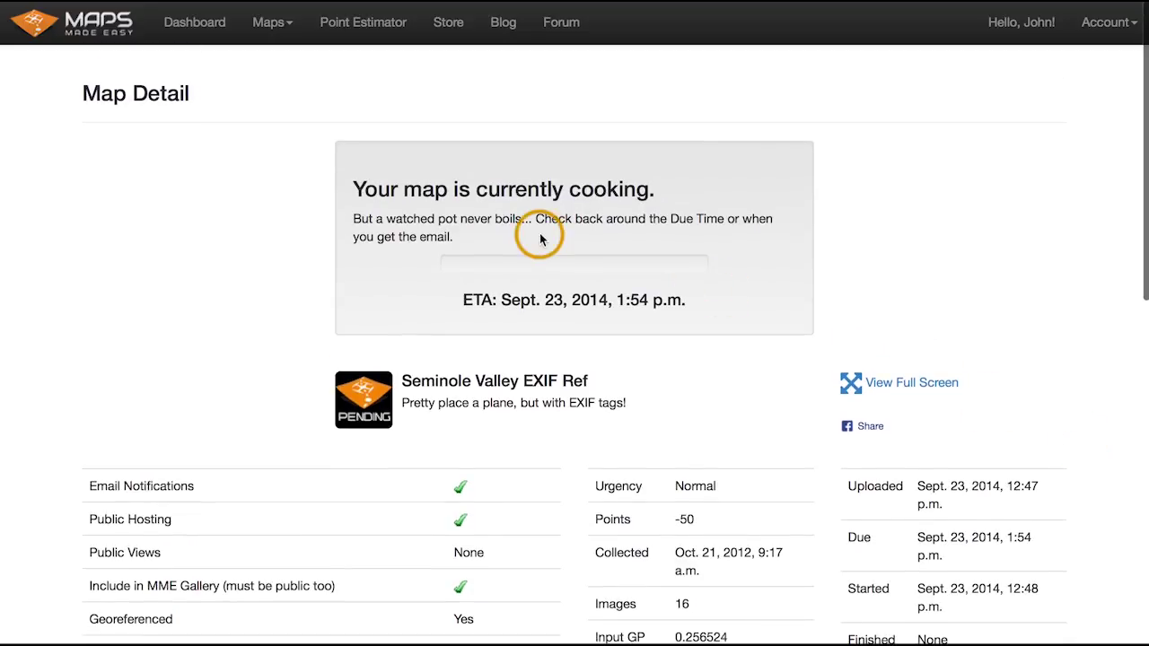
{"action": "left_click", "coordinate": [188, 24]}
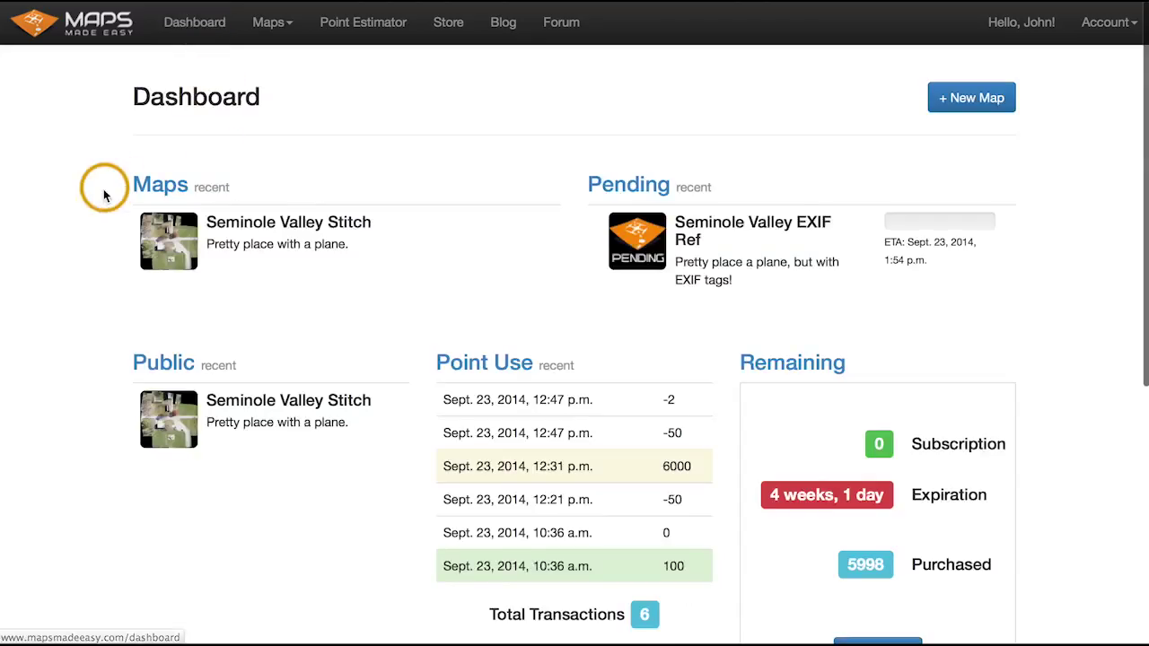
{"action": "scroll", "coordinate": [102, 198], "scroll_direction": "down", "scroll_amount": 1}
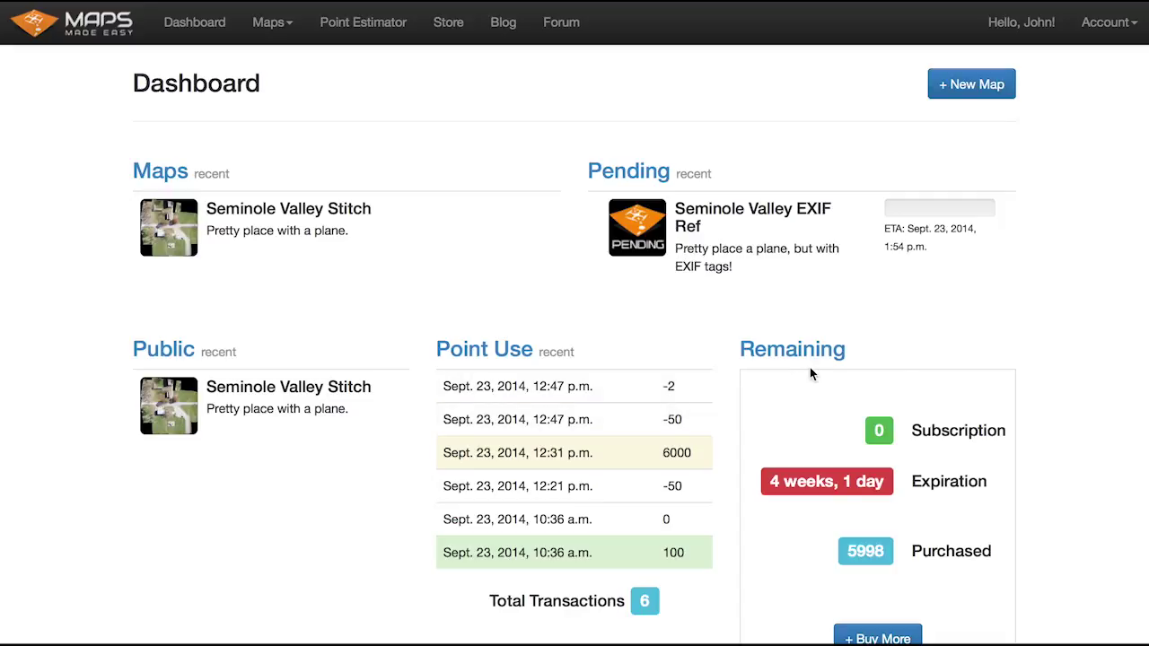
{"action": "scroll", "coordinate": [1060, 474], "scroll_direction": "down", "scroll_amount": 1}
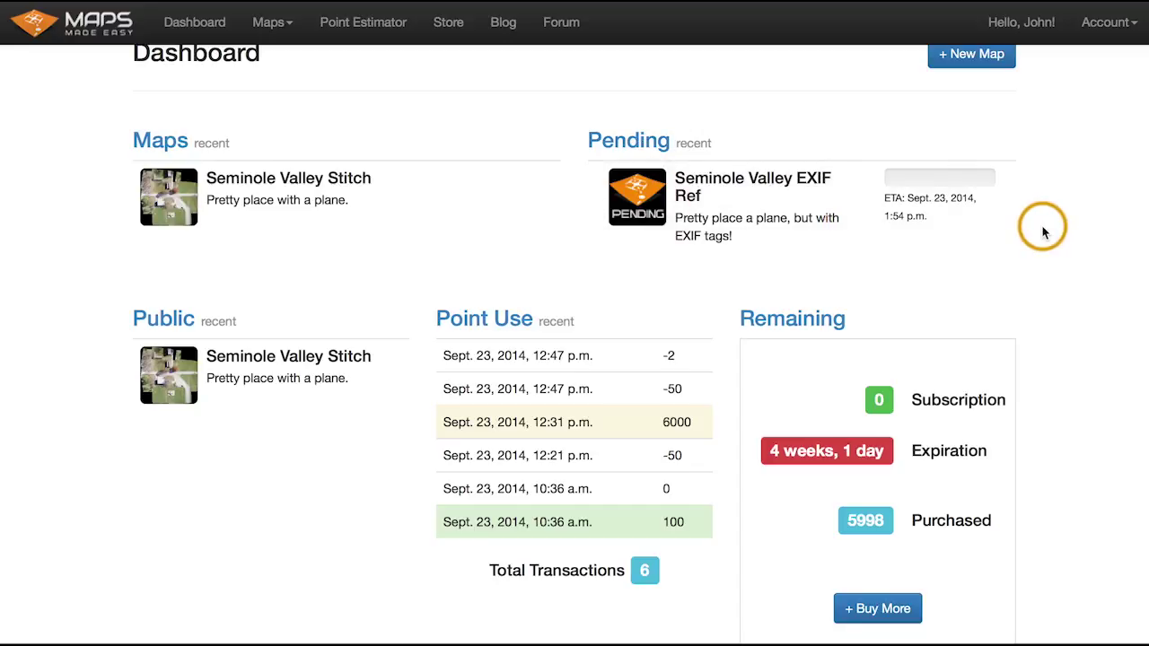
{"action": "scroll", "coordinate": [1042, 229], "scroll_direction": "up", "scroll_amount": 1}
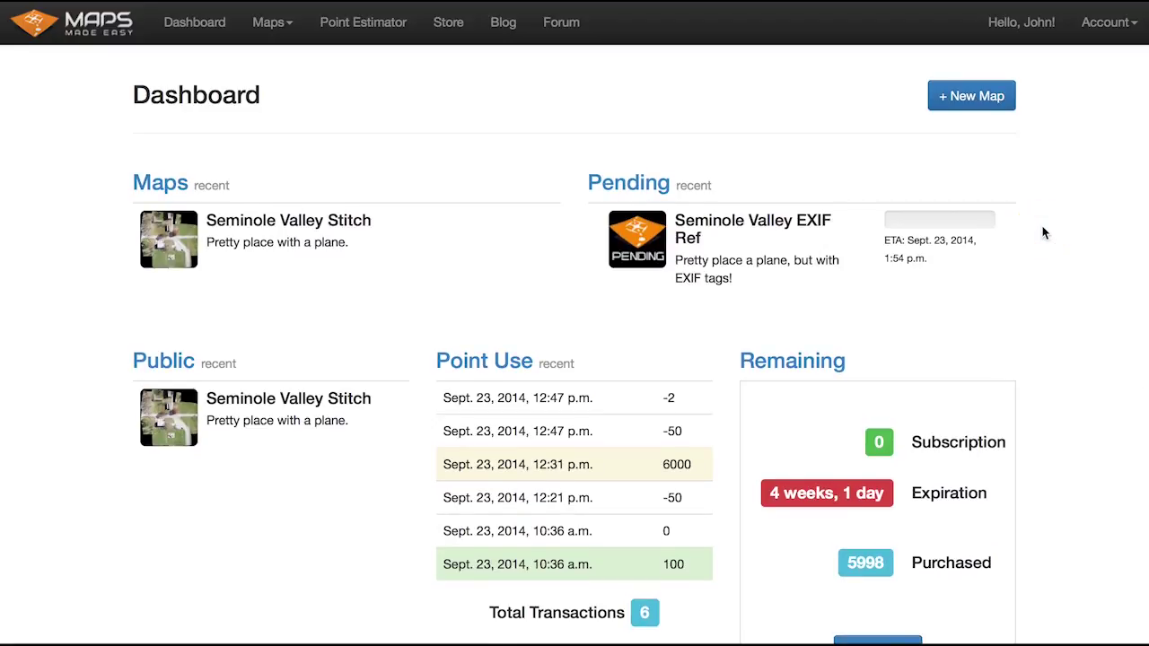
{"action": "left_click", "coordinate": [1042, 230]}
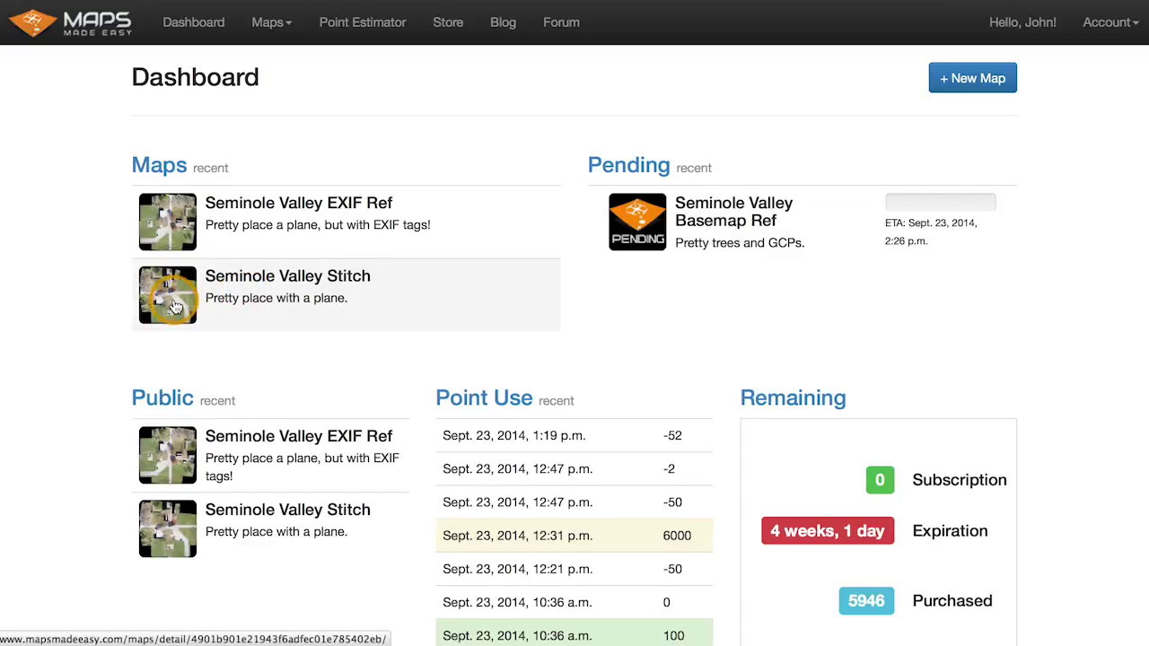
Open the Seminole Valley Stitch map, pan and zoom its mosaic, then return to the Dashboard.
{"action": "left_click", "coordinate": [175, 307]}
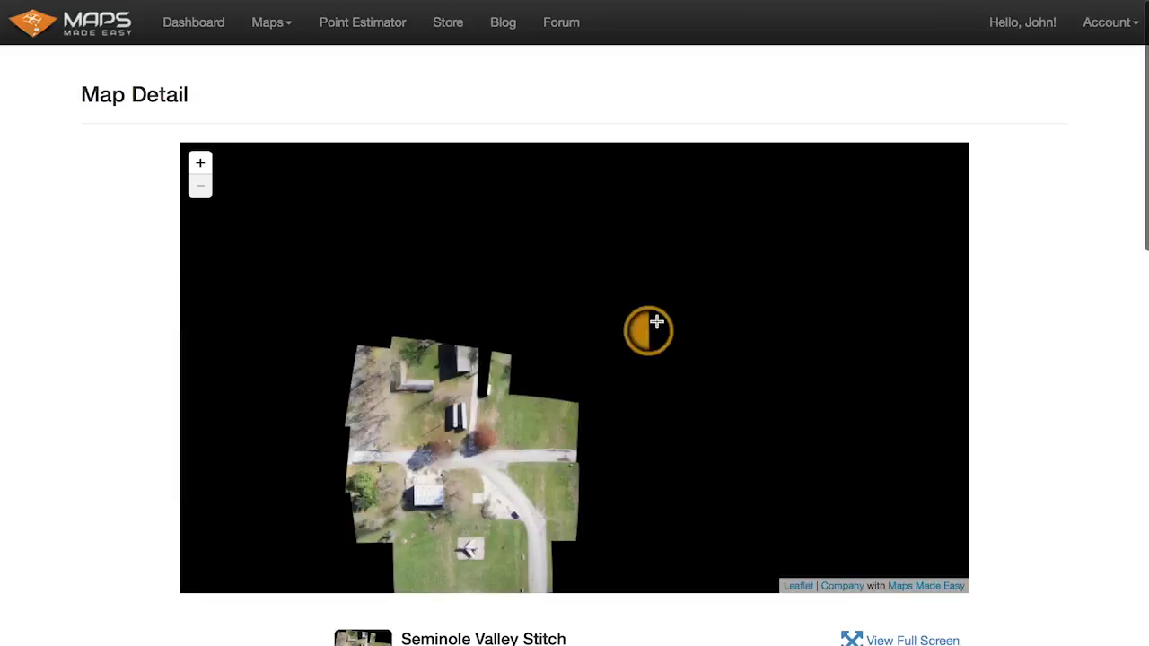
{"action": "left_click_drag", "start_coordinate": [620, 410], "coordinate": [680, 298]}
{"action": "scroll", "coordinate": [705, 294], "scroll_direction": "up", "scroll_amount": 1}
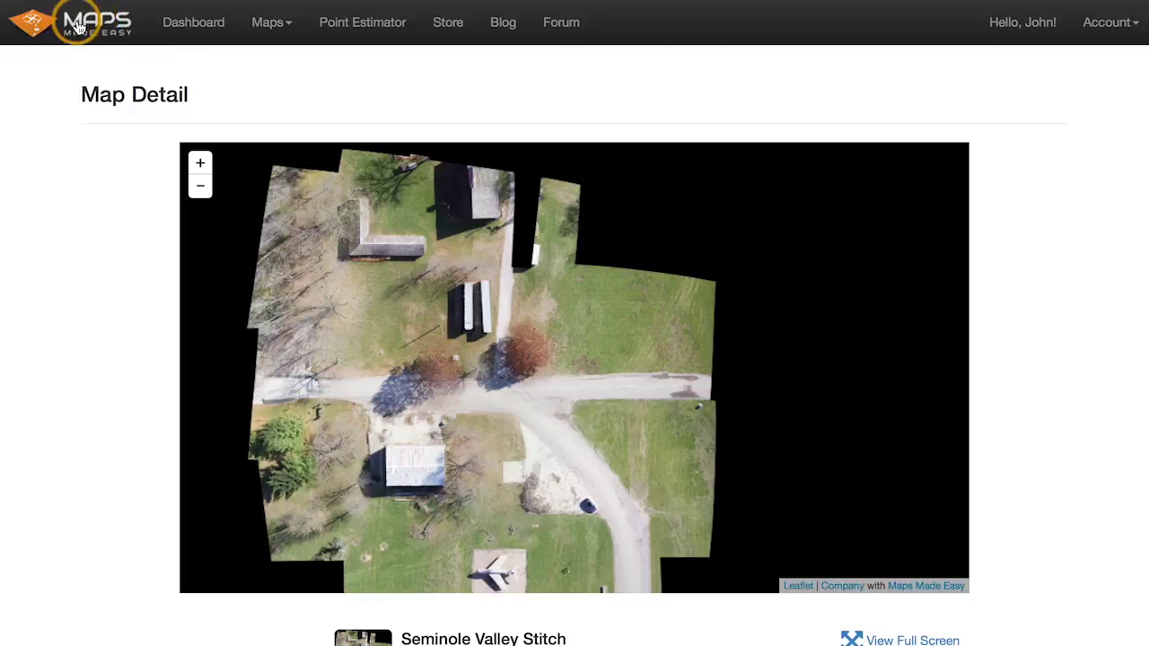
{"action": "left_click", "coordinate": [33, 21]}
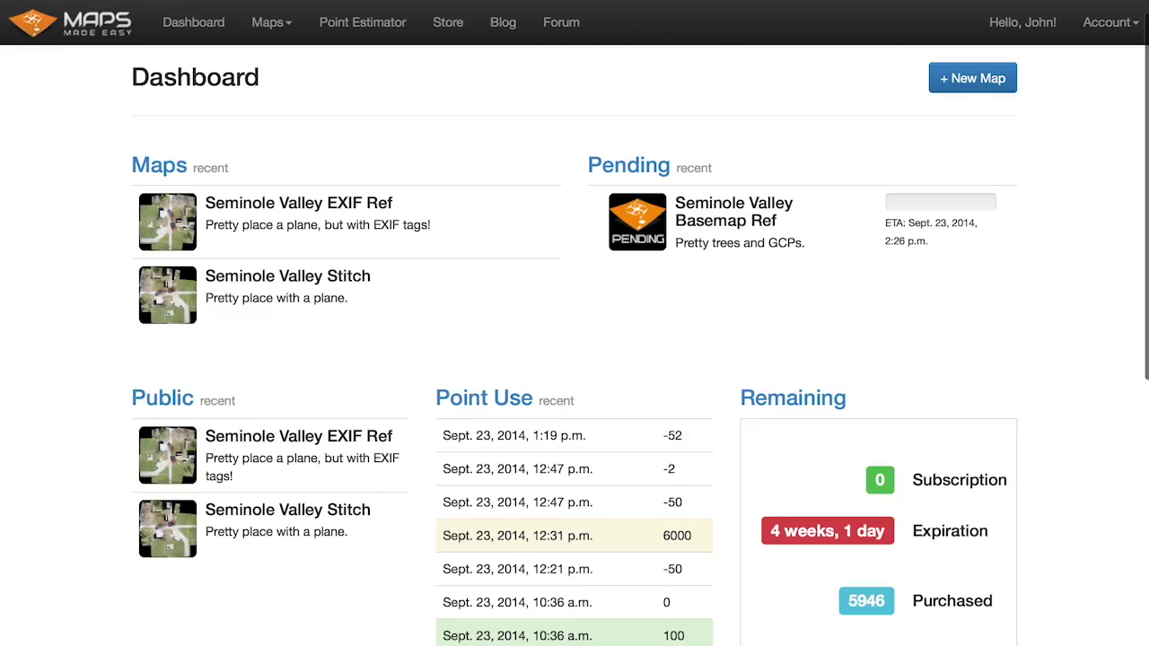
Open the Seminole Valley EXIF Ref map and centre the farmstead and crossroads.
{"action": "left_click", "coordinate": [171, 231]}
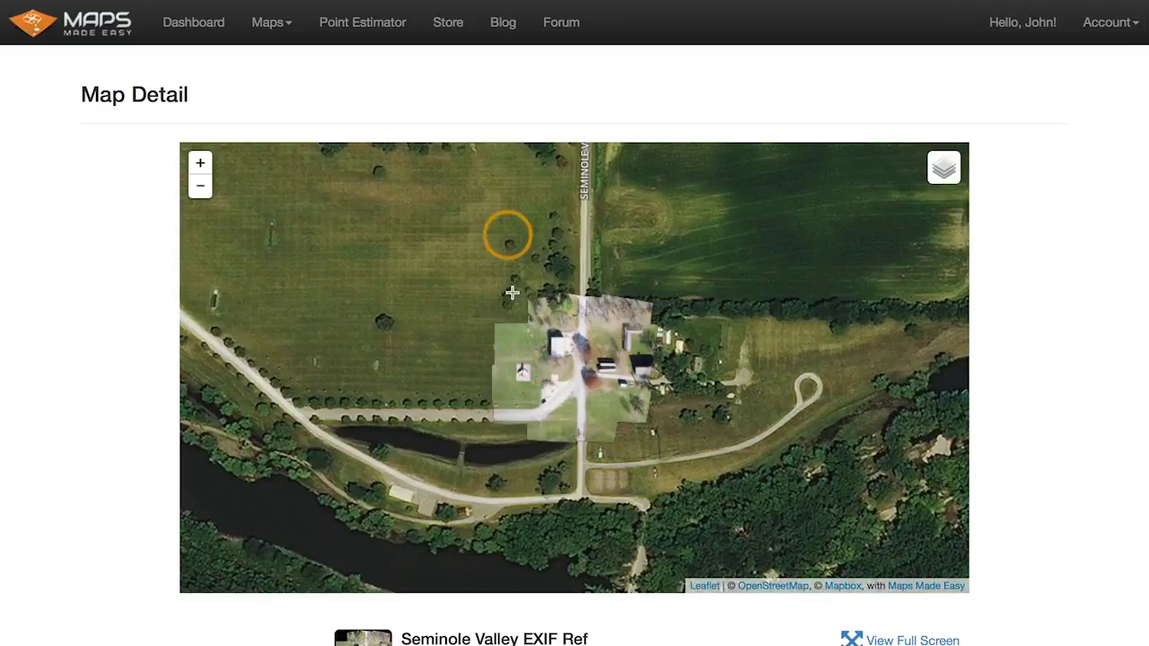
{"action": "scroll", "coordinate": [579, 384], "scroll_direction": "up", "scroll_amount": 2}
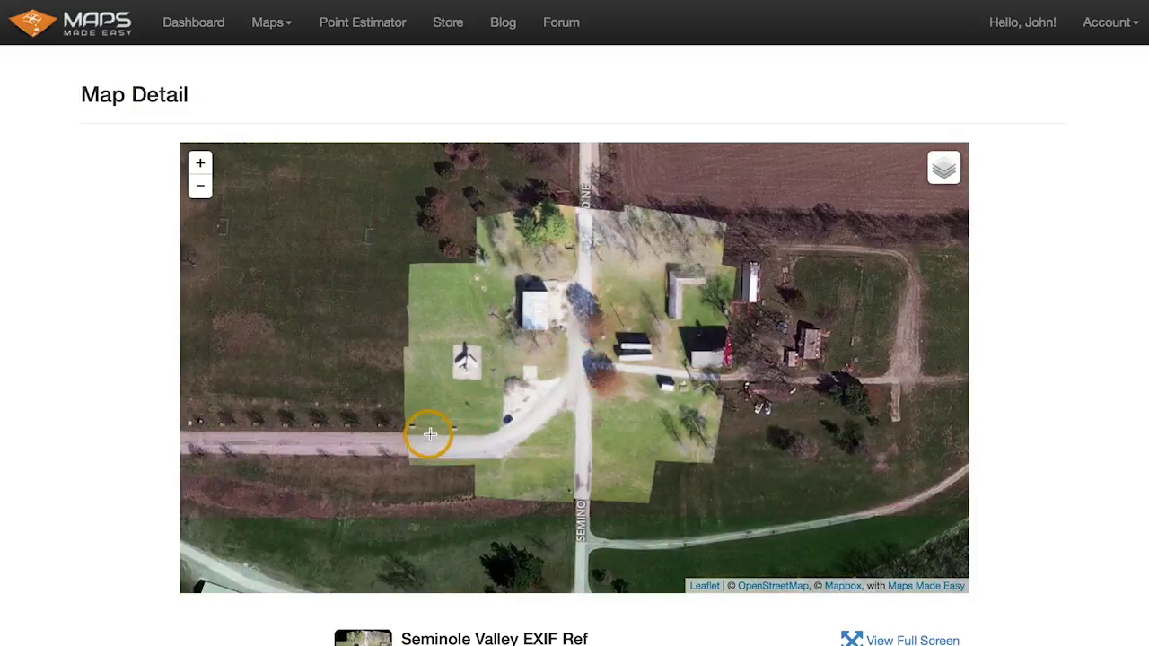
{"action": "scroll", "coordinate": [403, 433], "scroll_direction": "up", "scroll_amount": 2}
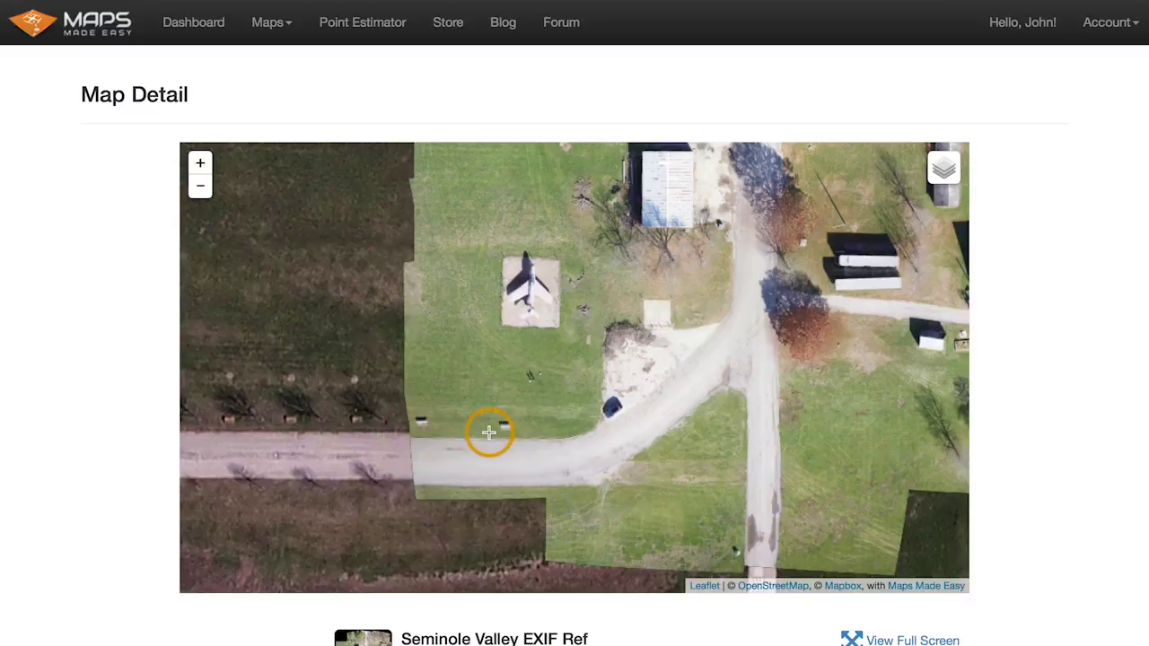
{"action": "scroll", "coordinate": [489, 433], "scroll_direction": "down", "scroll_amount": 2}
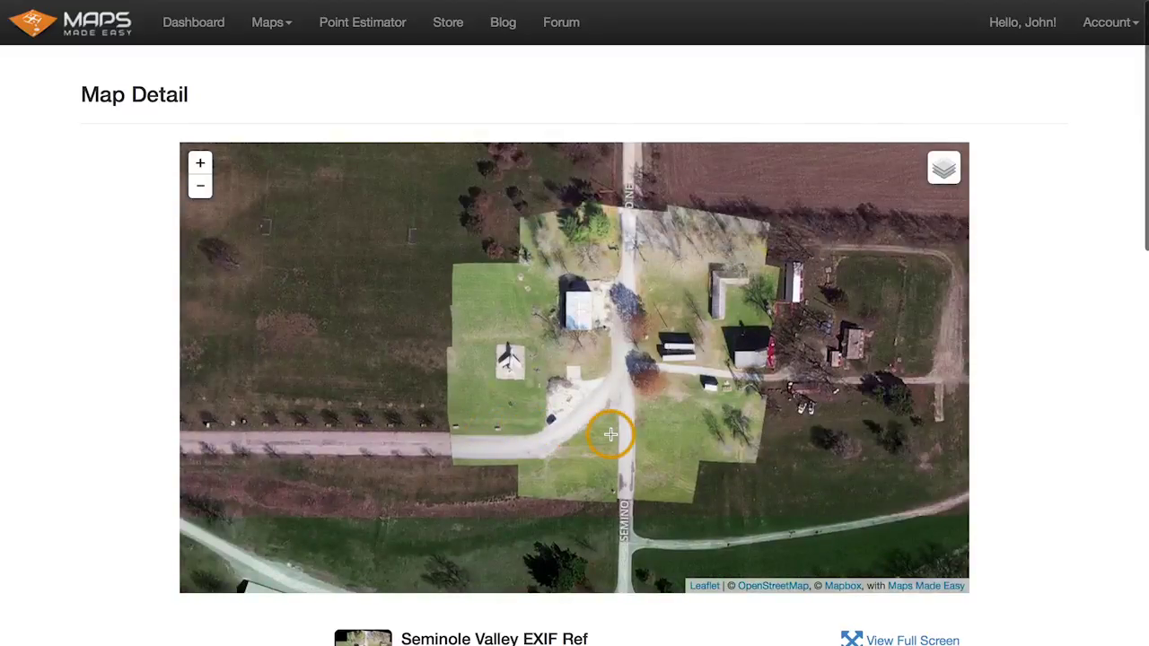
{"action": "scroll", "coordinate": [632, 398], "scroll_direction": "up", "scroll_amount": 2}
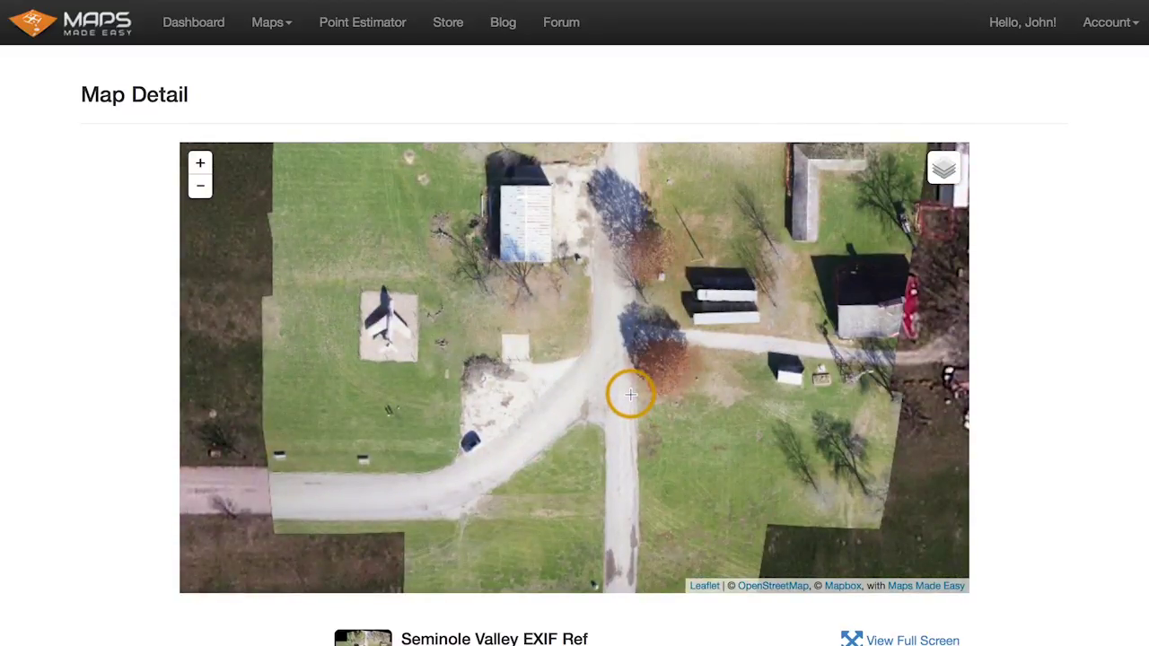
{"action": "left_click_drag", "start_coordinate": [672, 308], "coordinate": [664, 242]}
{"action": "scroll", "coordinate": [601, 403], "scroll_direction": "down", "scroll_amount": 2}
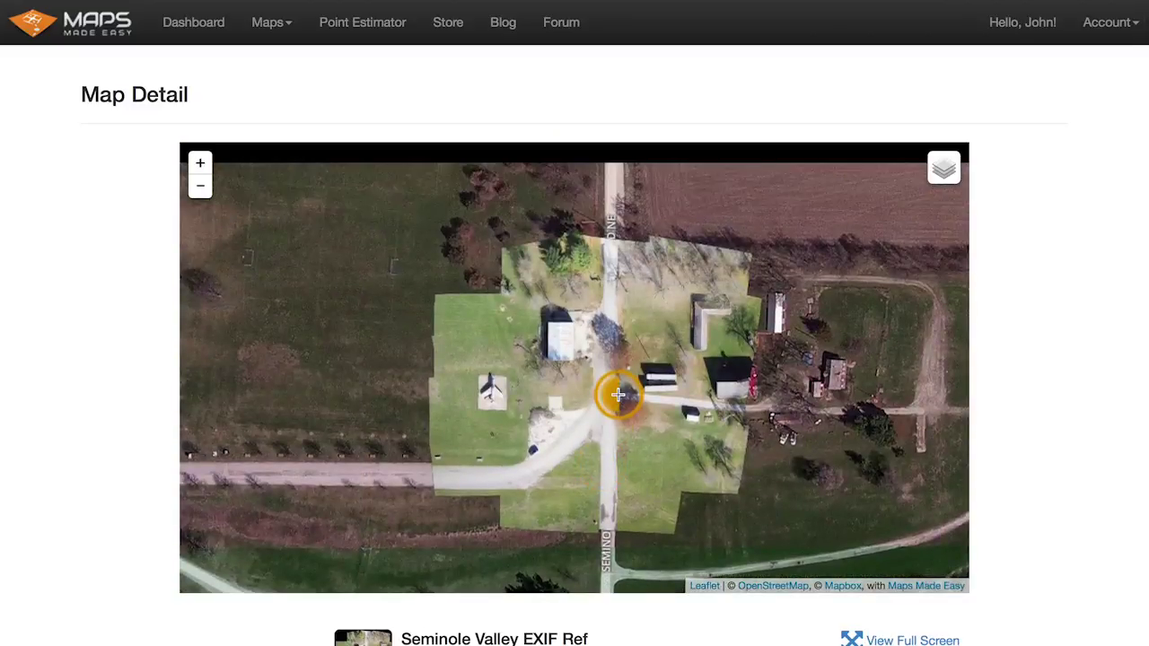
{"action": "left_click_drag", "start_coordinate": [618, 395], "coordinate": [610, 364]}
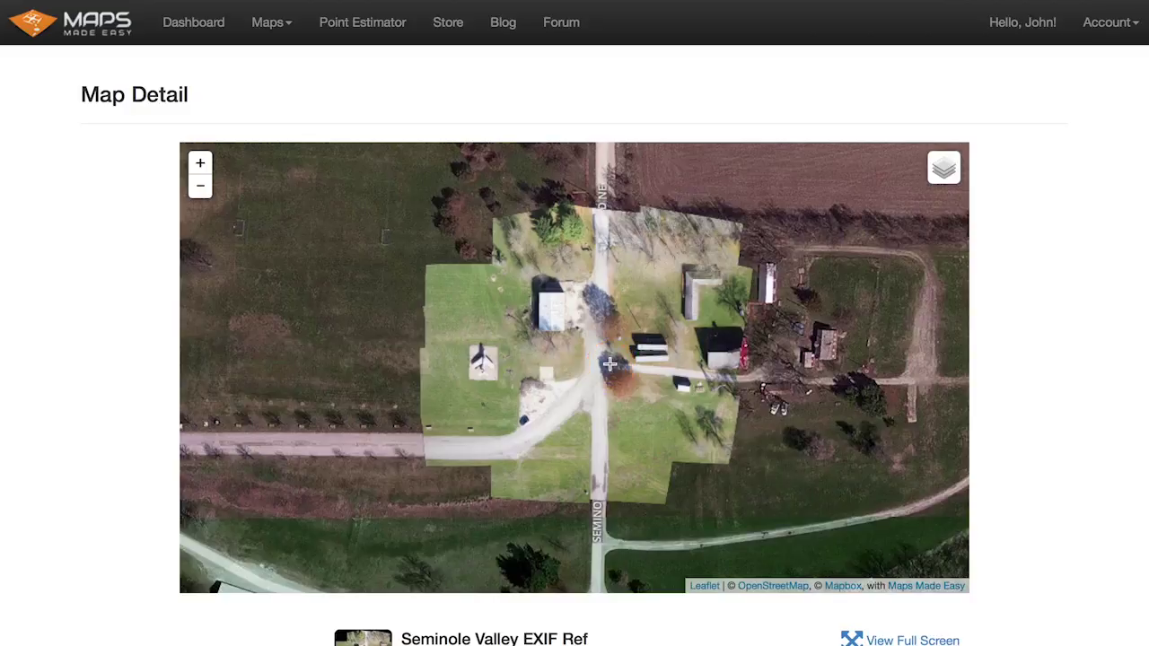
Zoom in fully and pan across the close-up drone imagery along the shadow edge.
{"action": "scroll", "coordinate": [609, 364], "scroll_direction": "up", "scroll_amount": 2}
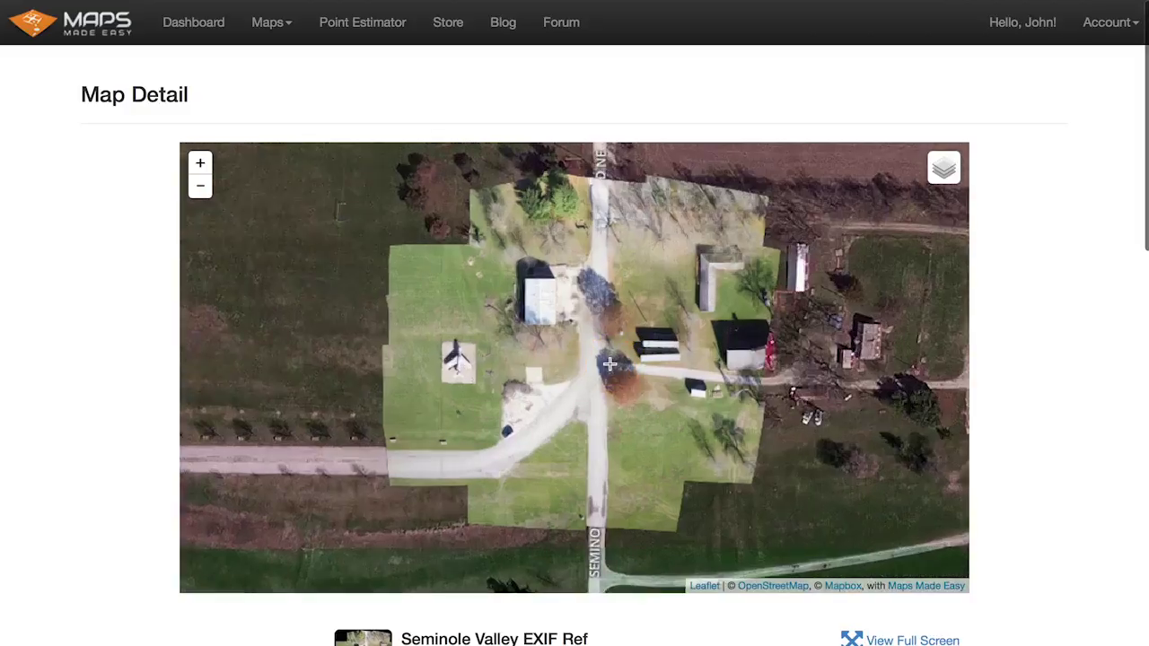
{"action": "scroll", "coordinate": [592, 342], "scroll_direction": "up", "scroll_amount": 3}
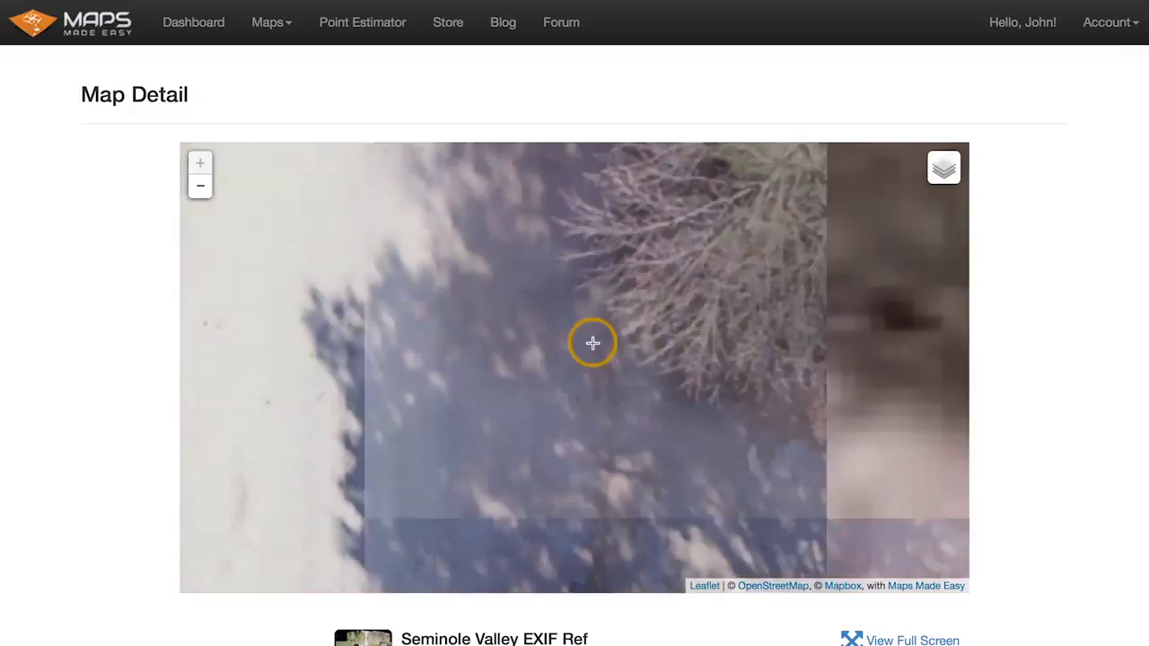
{"action": "left_click_drag", "start_coordinate": [595, 397], "coordinate": [620, 231]}
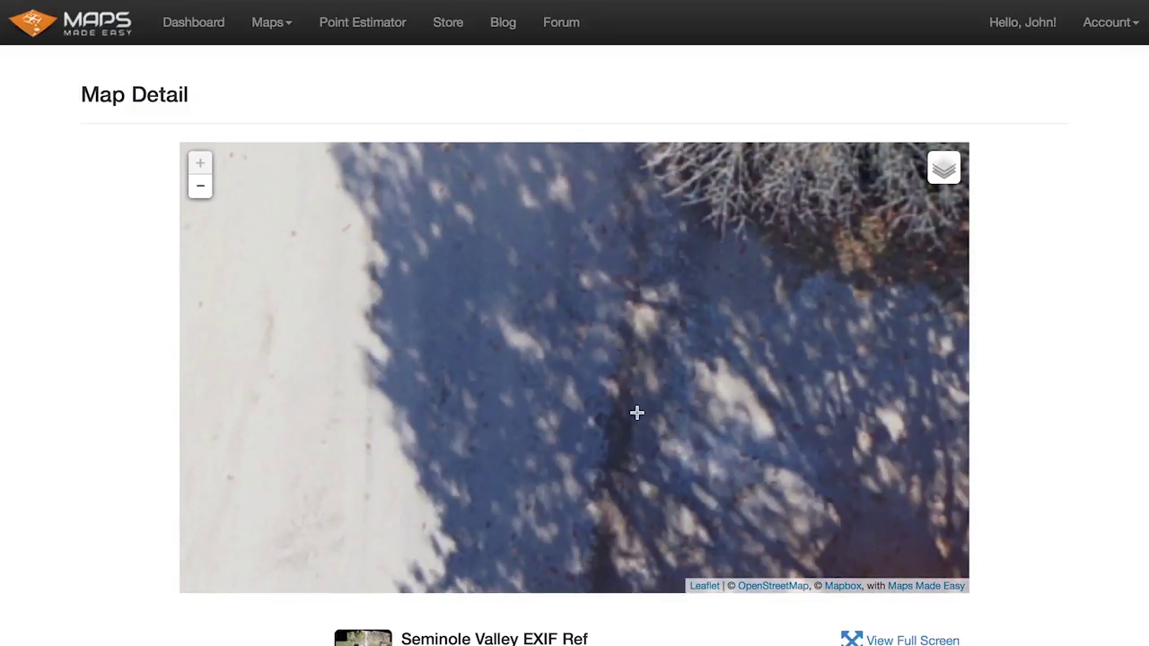
{"action": "left_click_drag", "start_coordinate": [640, 414], "coordinate": [679, 257]}
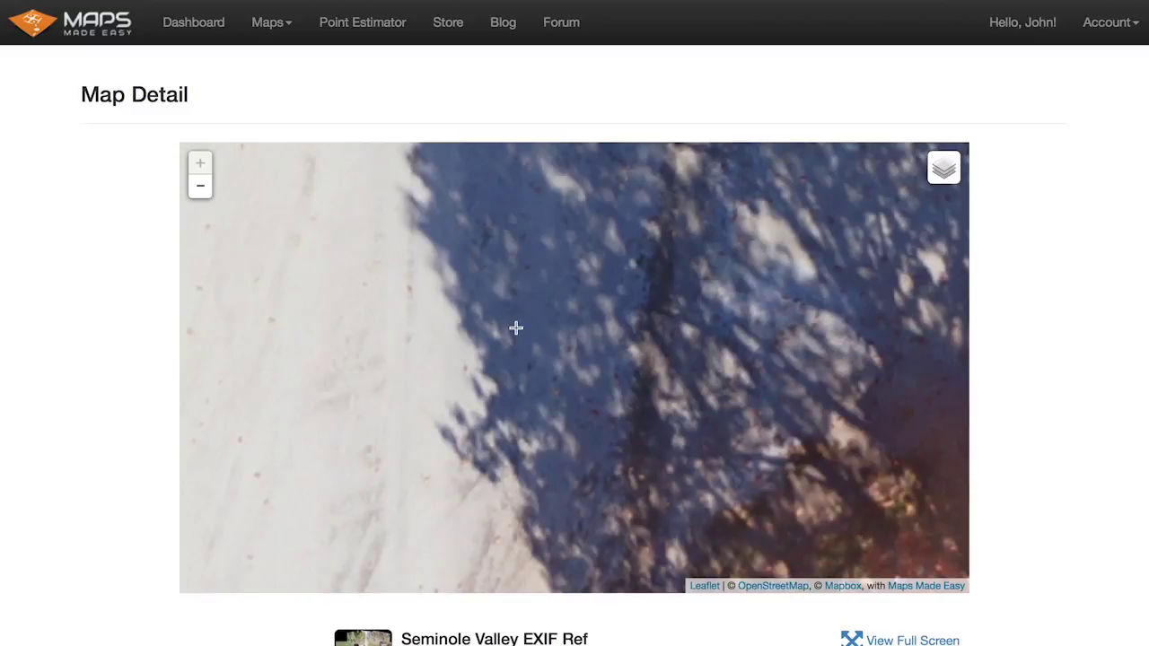
{"action": "left_click_drag", "start_coordinate": [483, 380], "coordinate": [546, 412]}
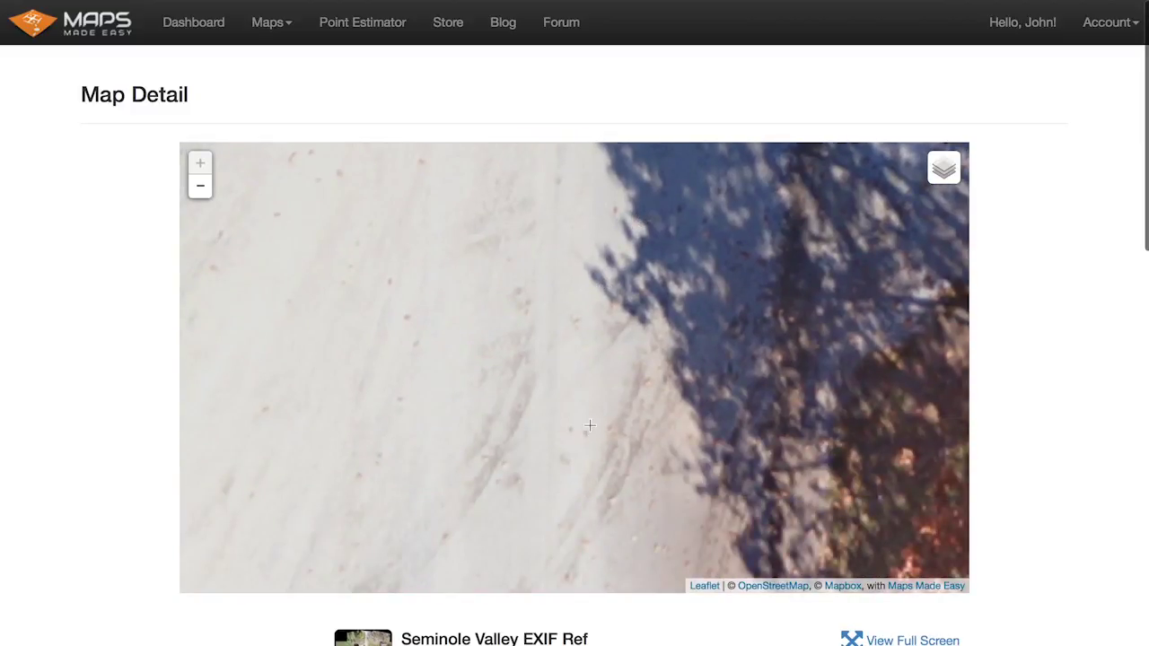
{"action": "left_click_drag", "start_coordinate": [590, 415], "coordinate": [620, 309]}
Toggle the Seminole Valley EXIF Ref overlay off and on twice to compare with the satellite basemap.
{"action": "mouse_move", "coordinate": [941, 182]}
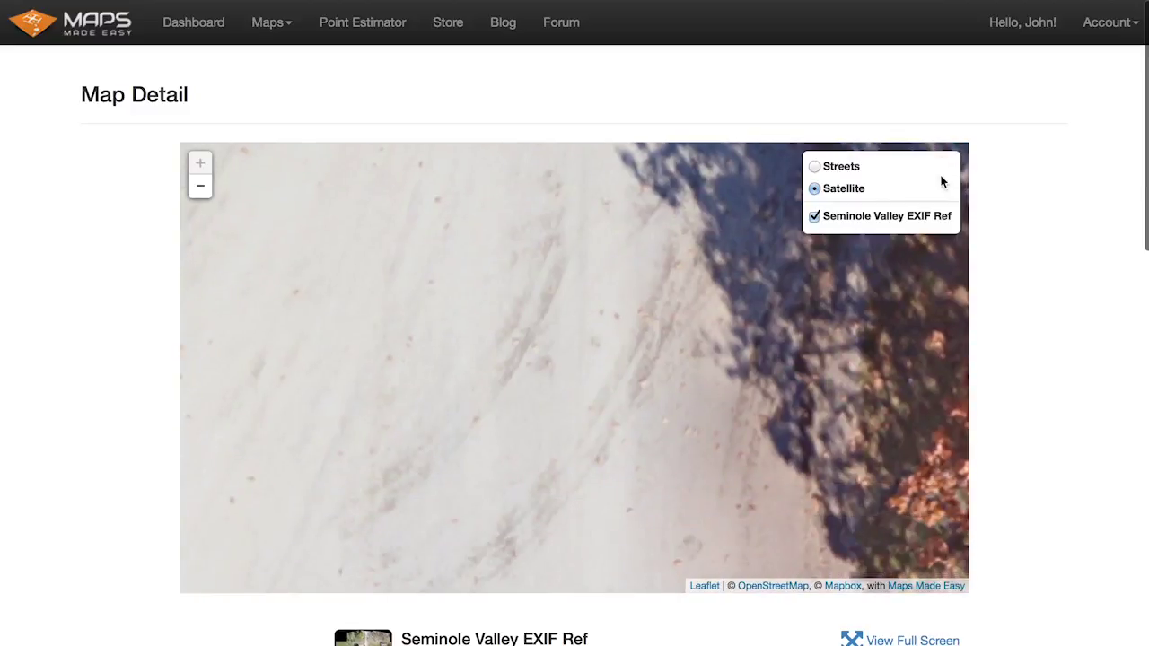
{"action": "left_click", "coordinate": [897, 220]}
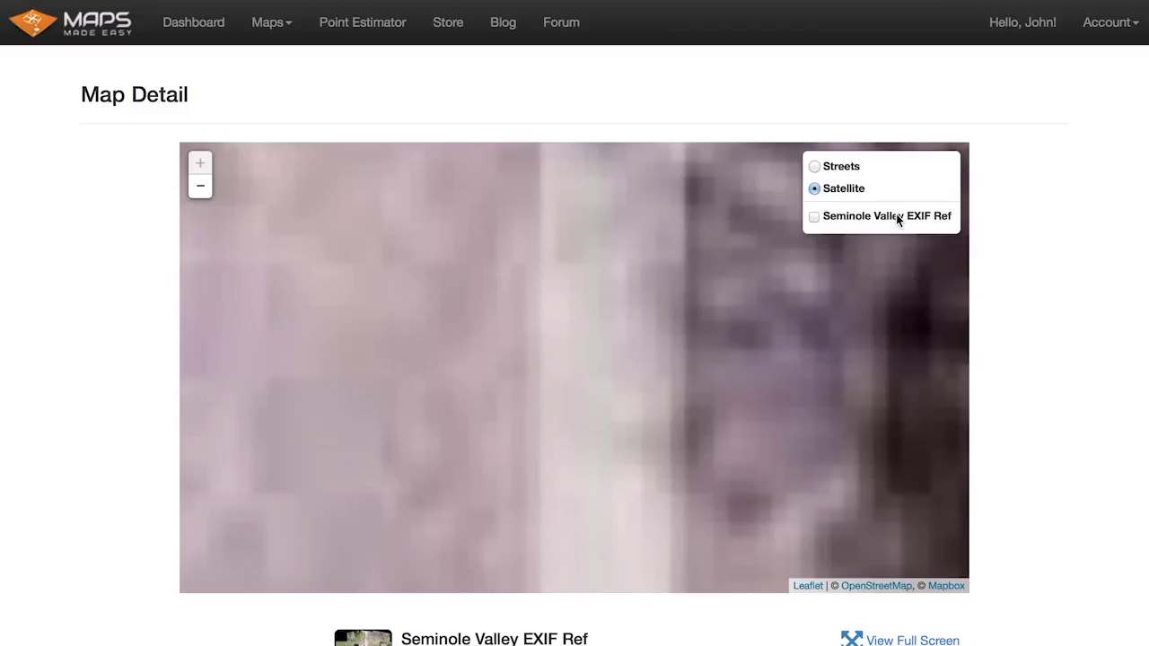
{"action": "left_click", "coordinate": [895, 218]}
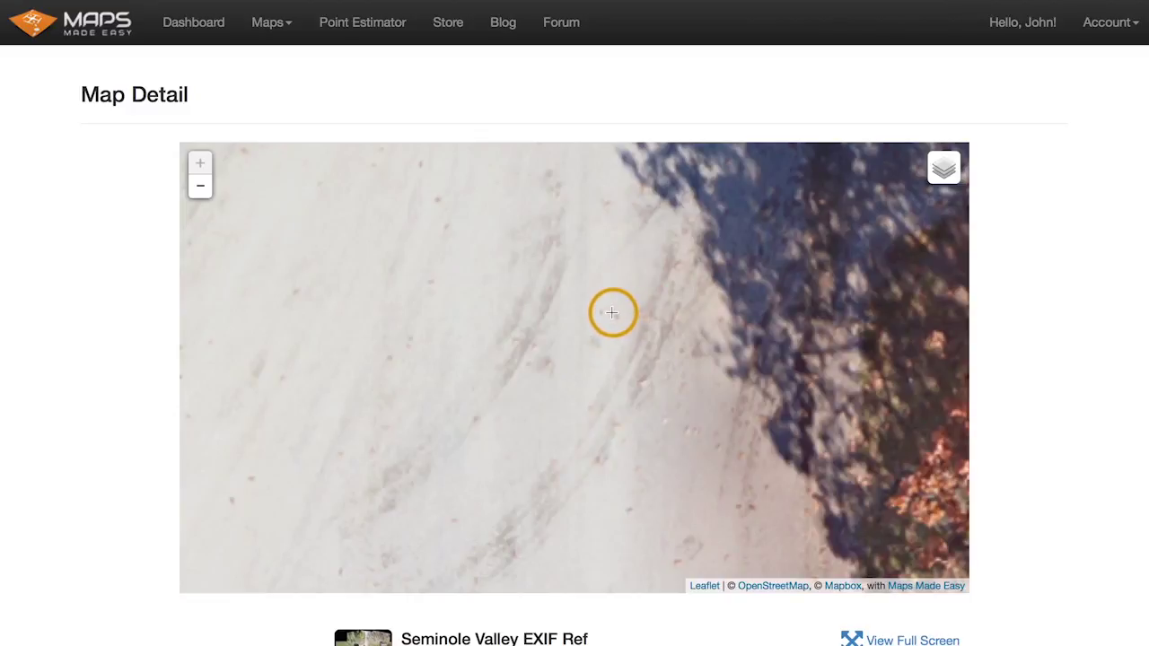
{"action": "mouse_move", "coordinate": [941, 173]}
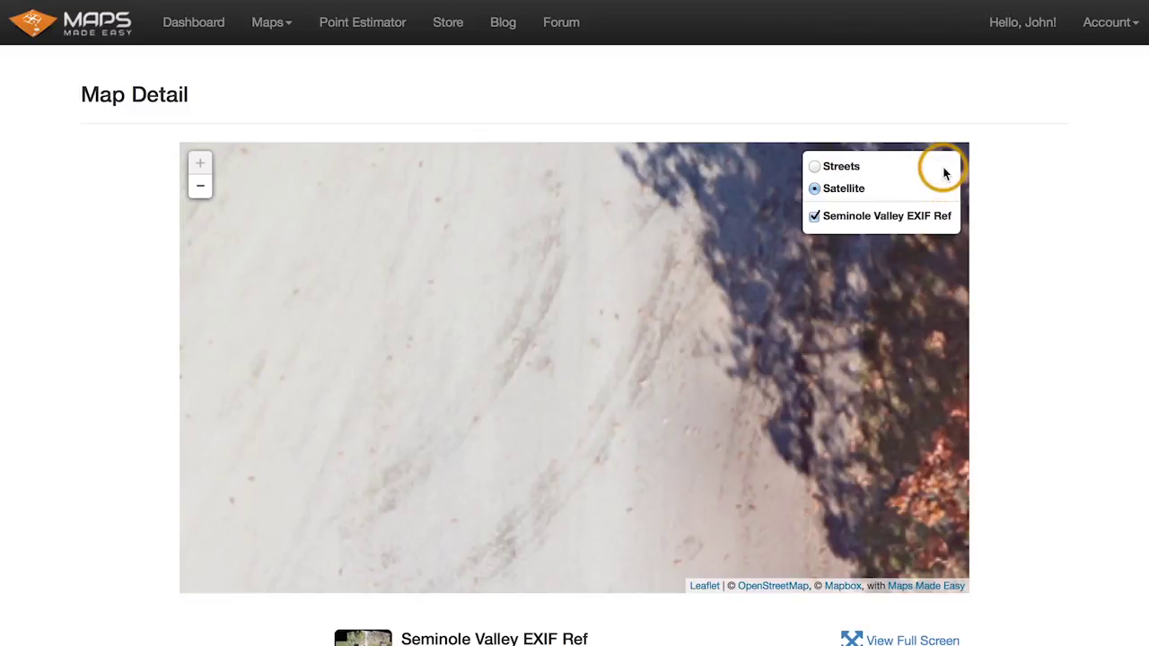
{"action": "left_click", "coordinate": [906, 216]}
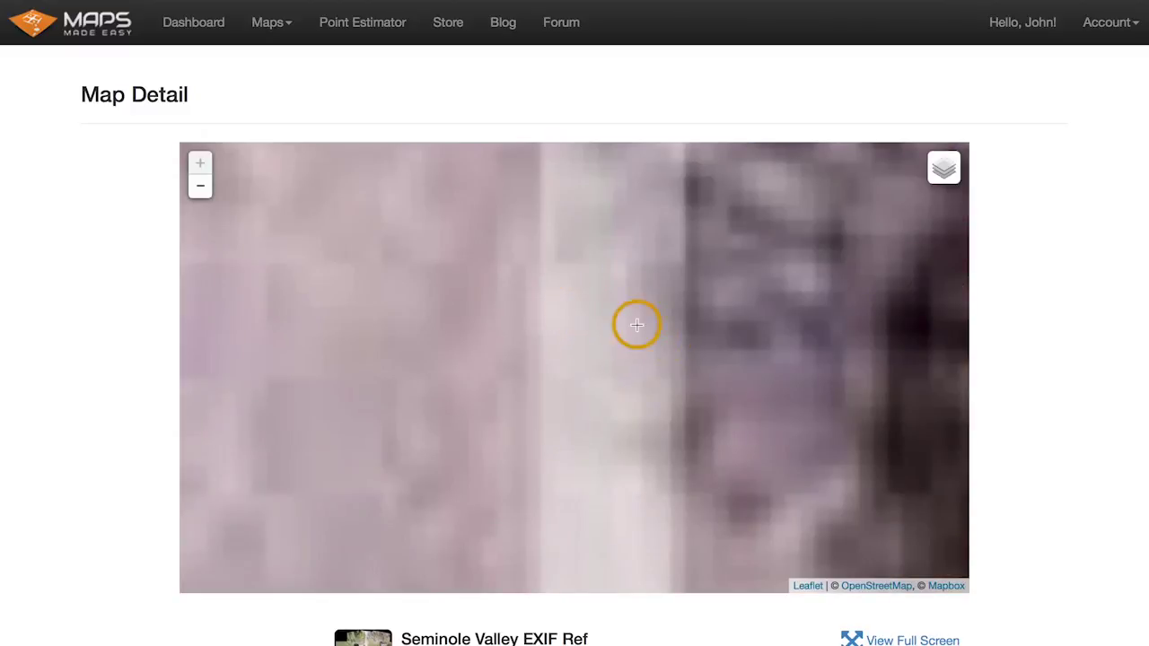
{"action": "mouse_move", "coordinate": [942, 180]}
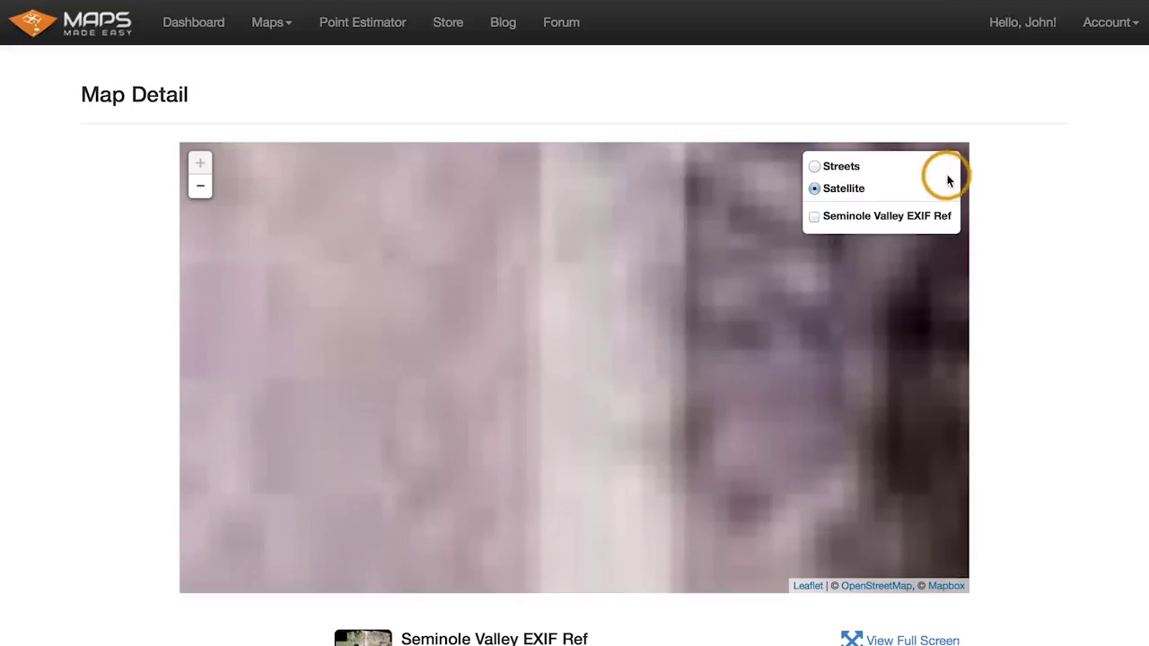
{"action": "left_click", "coordinate": [951, 216]}
Zoom out, pan to the road's western end, and zoom in where it meets the overlay edge.
{"action": "scroll", "coordinate": [655, 311], "scroll_direction": "down", "scroll_amount": 3}
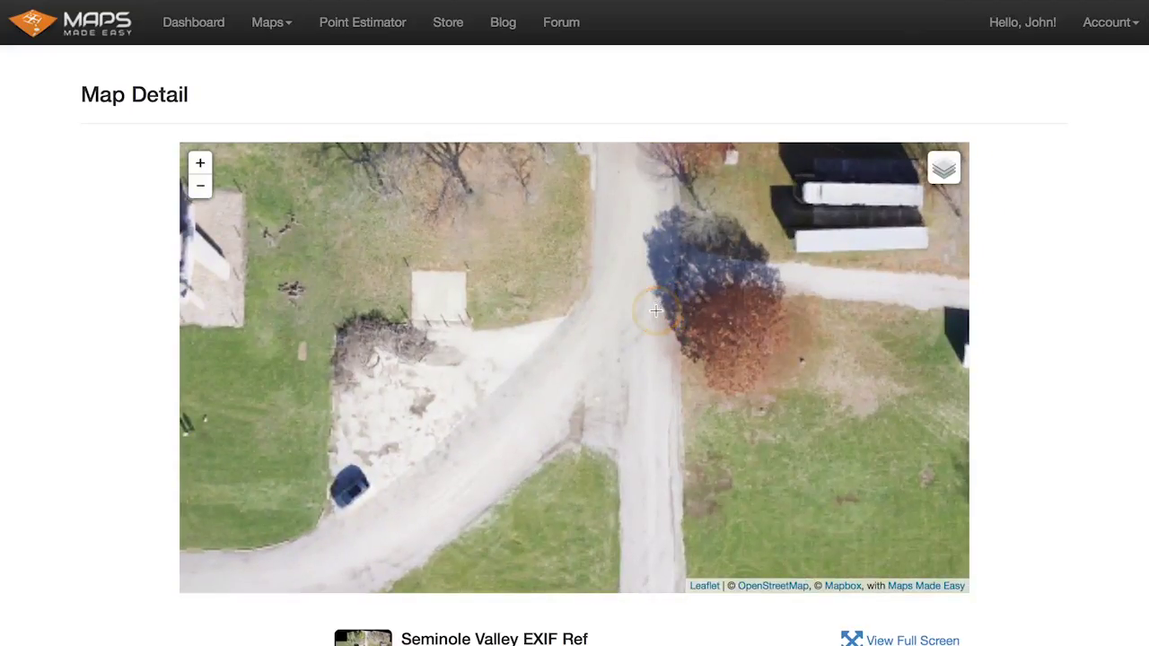
{"action": "left_click", "coordinate": [655, 311]}
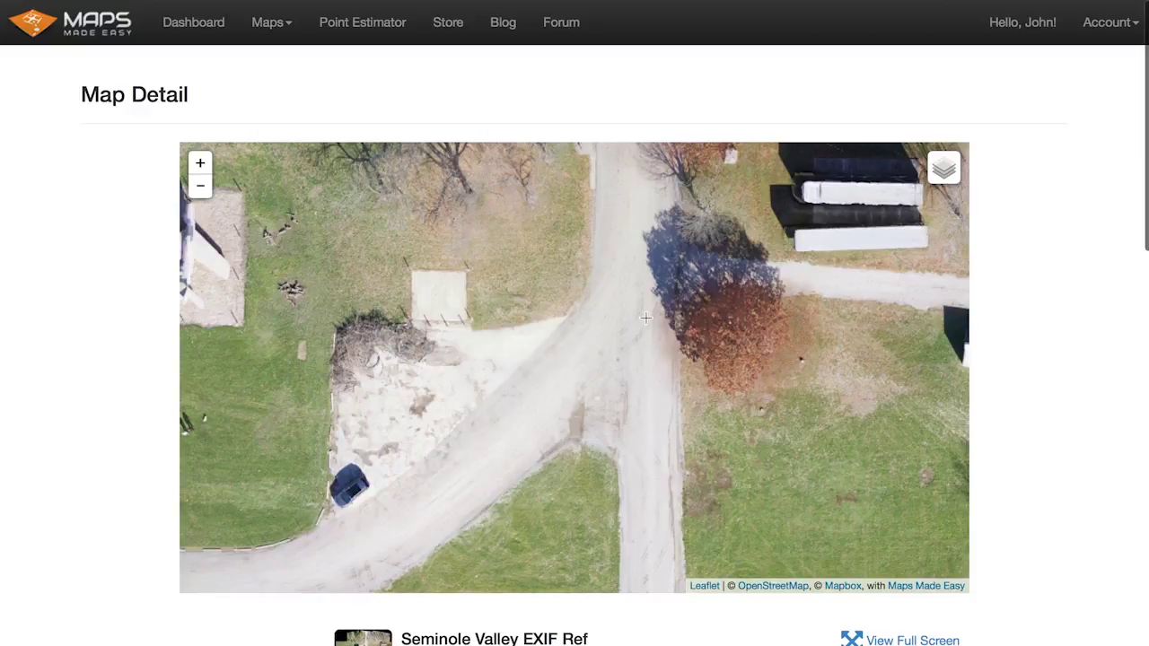
{"action": "scroll", "coordinate": [645, 317], "scroll_direction": "down", "scroll_amount": 2}
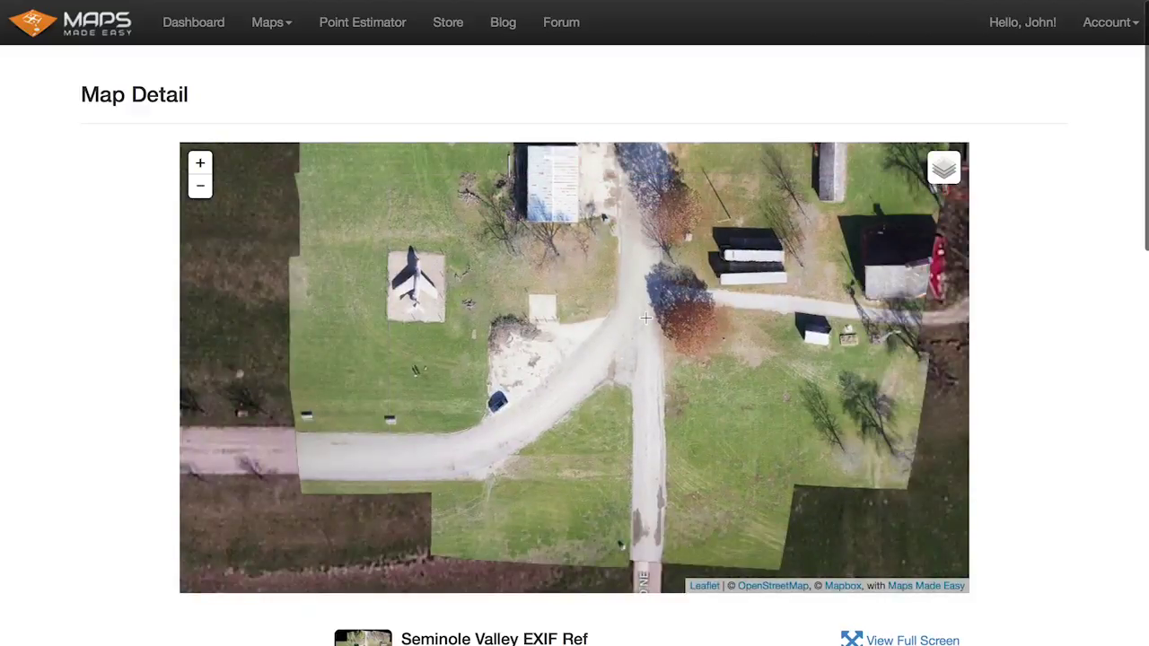
{"action": "scroll", "coordinate": [645, 317], "scroll_direction": "down", "scroll_amount": 1}
{"action": "left_click_drag", "start_coordinate": [637, 249], "coordinate": [592, 336]}
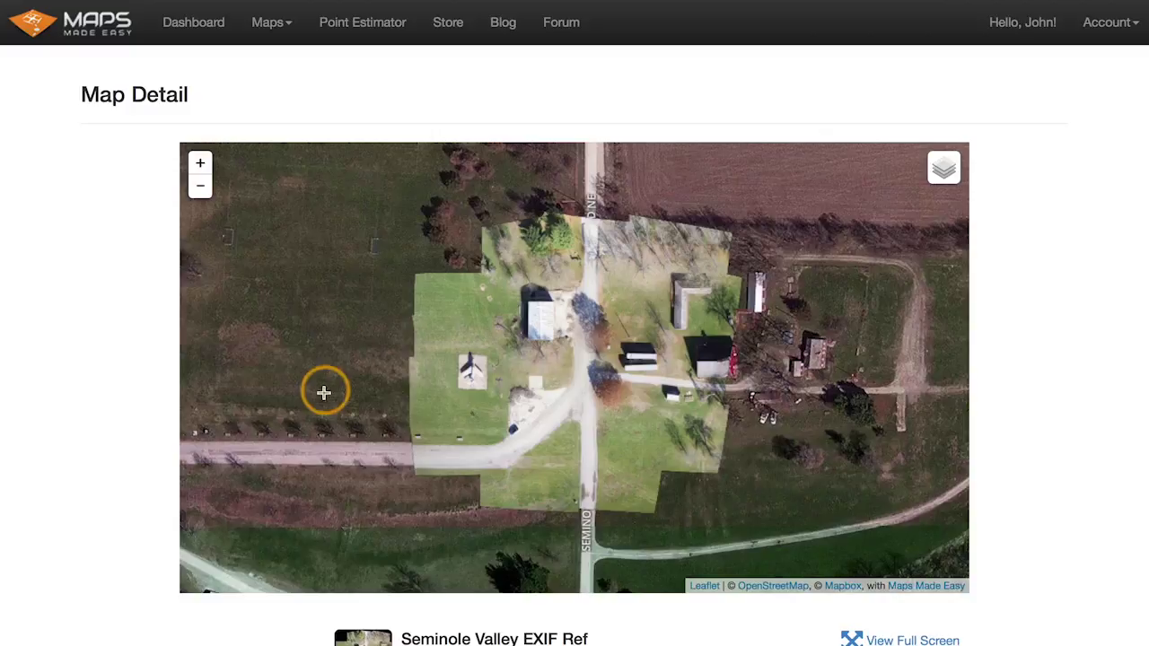
{"action": "double_click", "coordinate": [421, 445]}
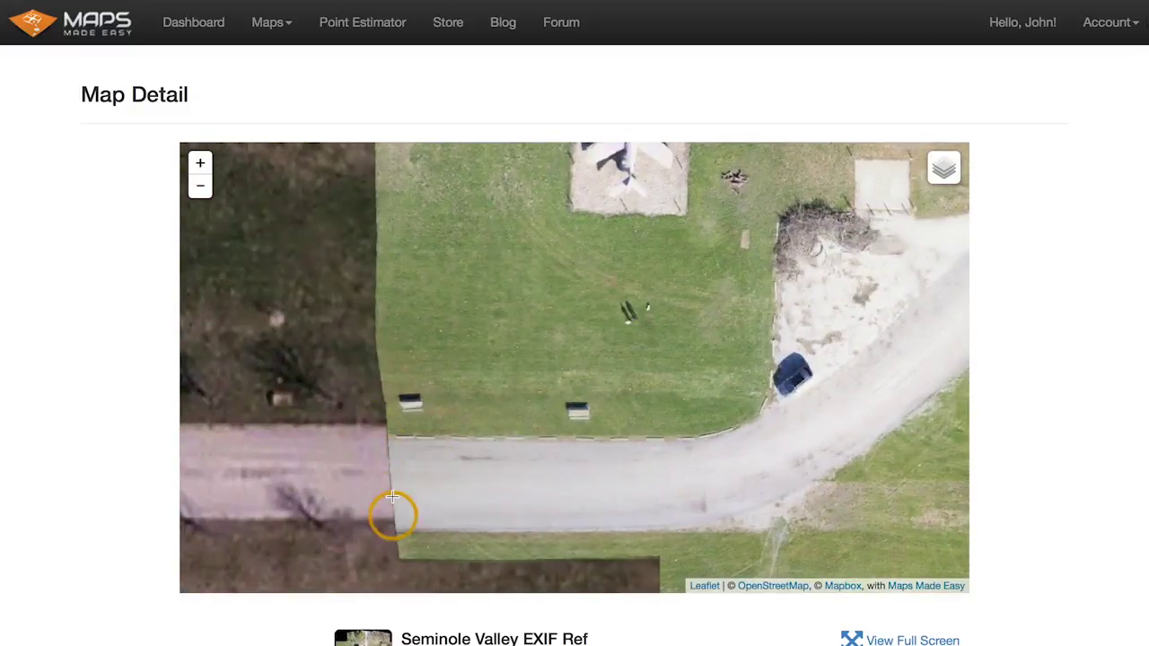